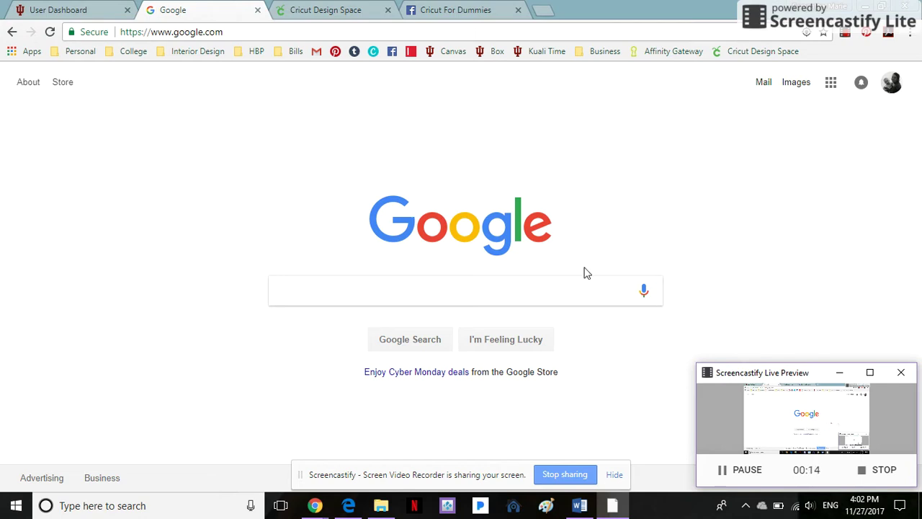
# Search Google for "dafonts.com" and open the DaFonts result in a new tab
pyautogui.click(565, 282)
pyautogui.write('dafonts.com')
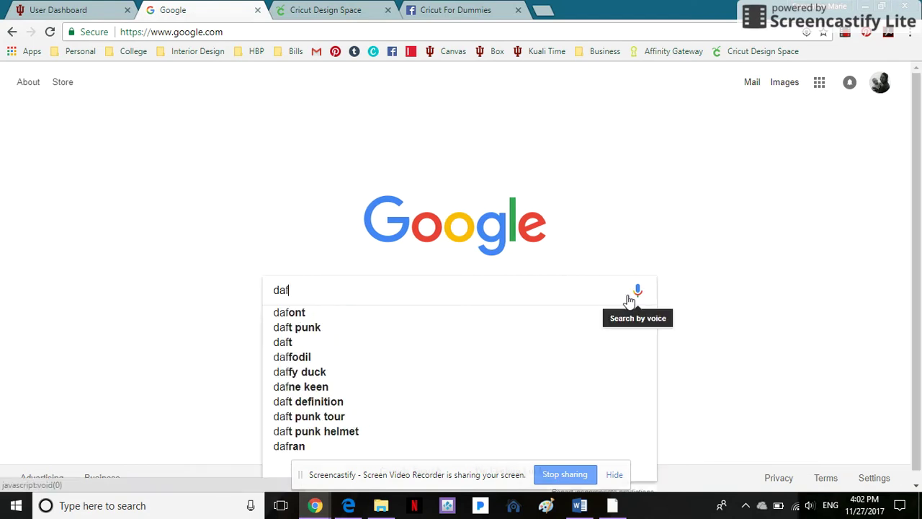
pyautogui.press('Return')
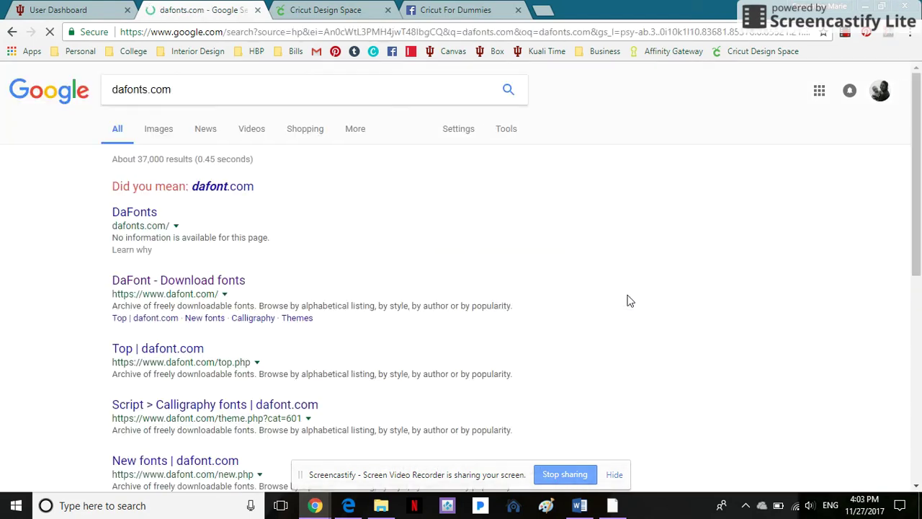
pyautogui.middleClick(144, 214)
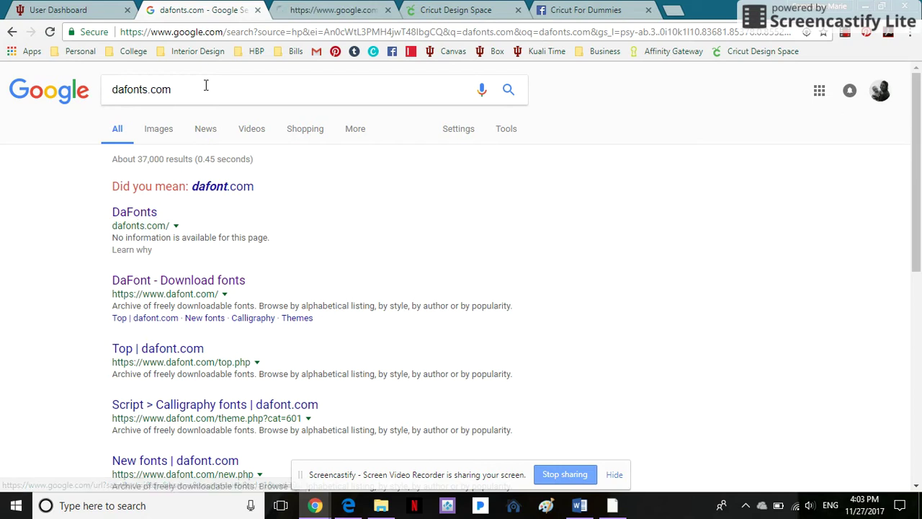
# Search Google for "befont" and open the Befonts free font site in a new tab
pyautogui.write('befont')
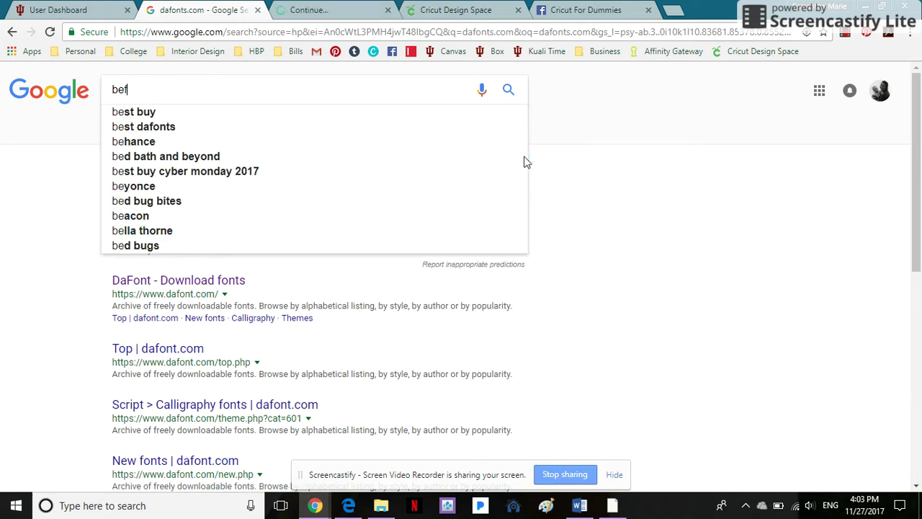
pyautogui.press('Return')
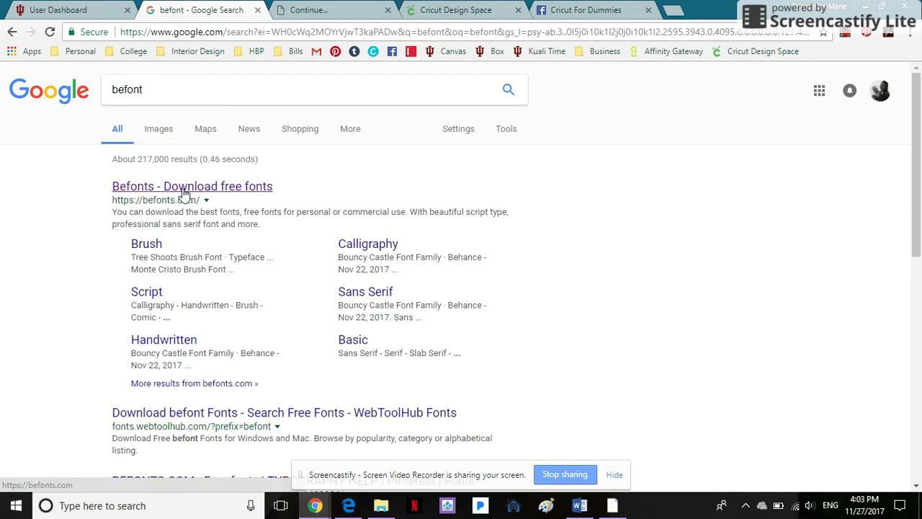
pyautogui.middleClick(184, 189)
# Search Google for "free font", open the 1001 Free Fonts site, and close the mistakenly opened DaFonts tab
pyautogui.doubleClick(206, 83)
pyautogui.write('f')
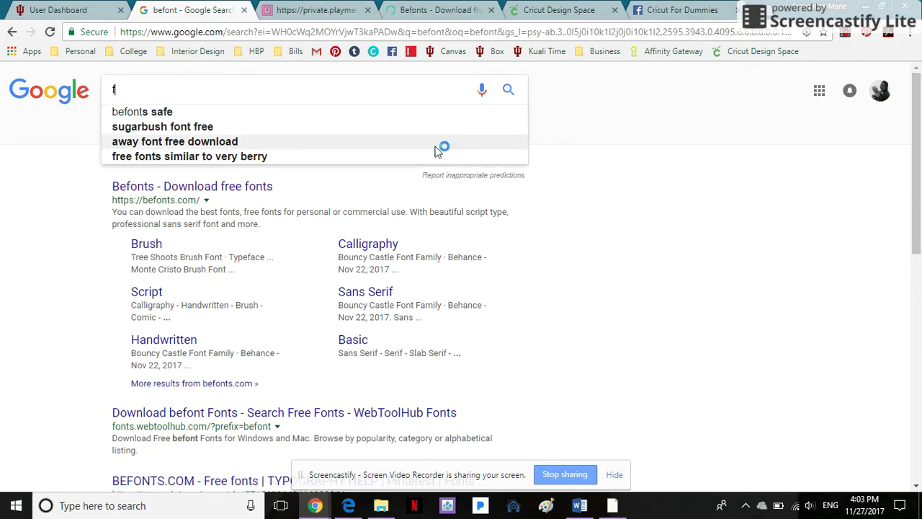
pyautogui.write('ree font')
pyautogui.press('Return')
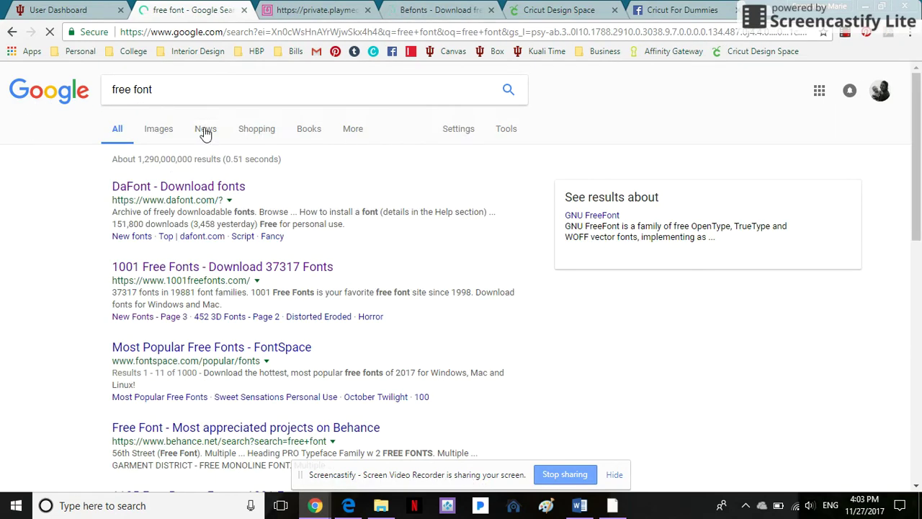
pyautogui.click(229, 268)
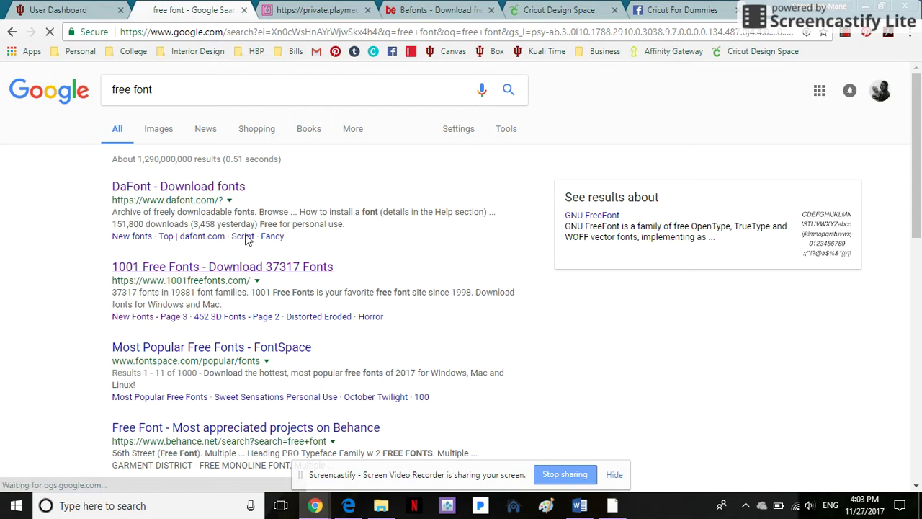
pyautogui.middleClick(333, 9)
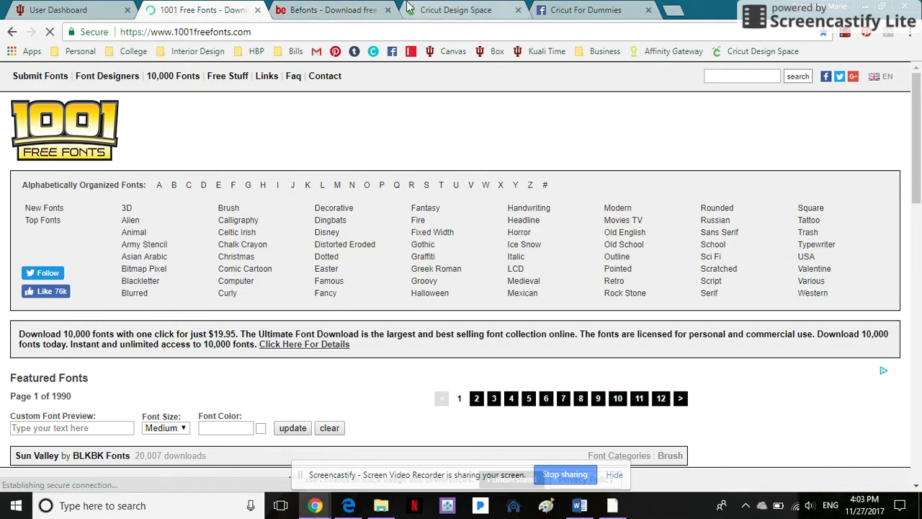
# Search for "free fonts" in a new tab, look through the results for other font sites, and close the tab
pyautogui.hotkey('ctrl', 't')
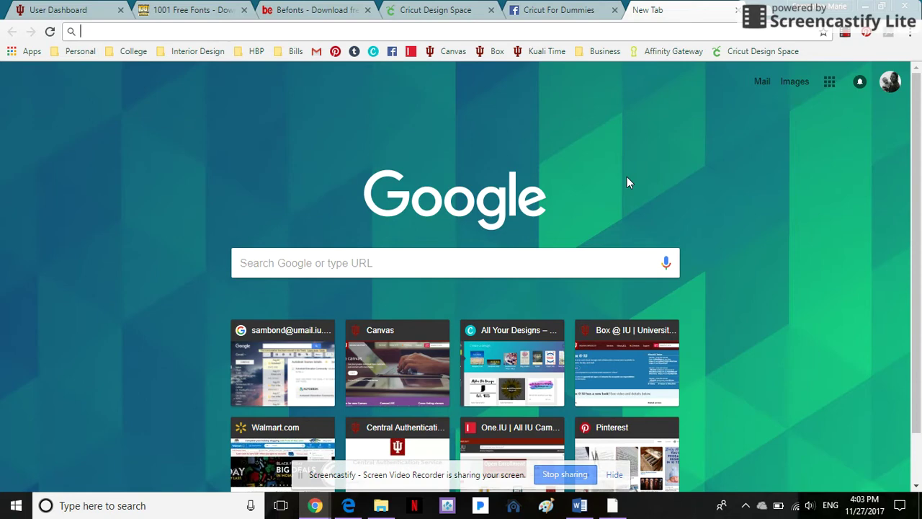
pyautogui.write('free fonts')
pyautogui.press('Return')
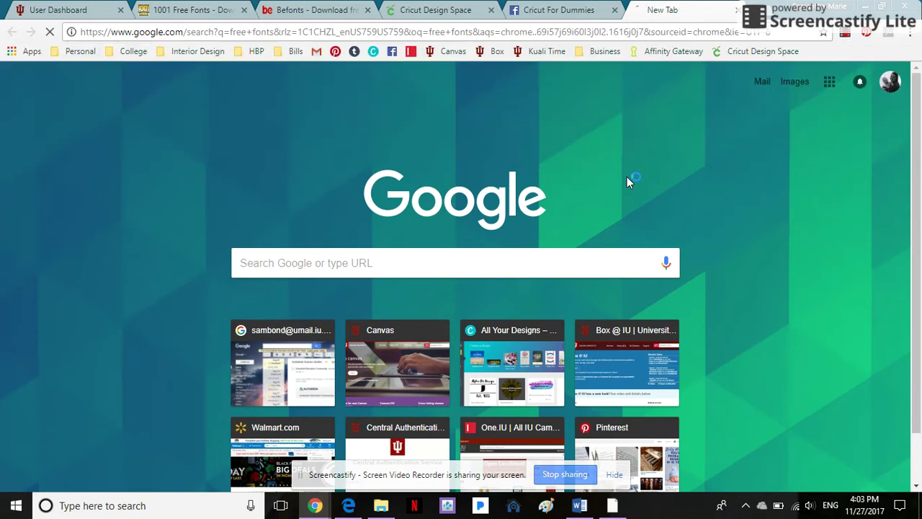
pyautogui.scroll(-2, 54, 316)
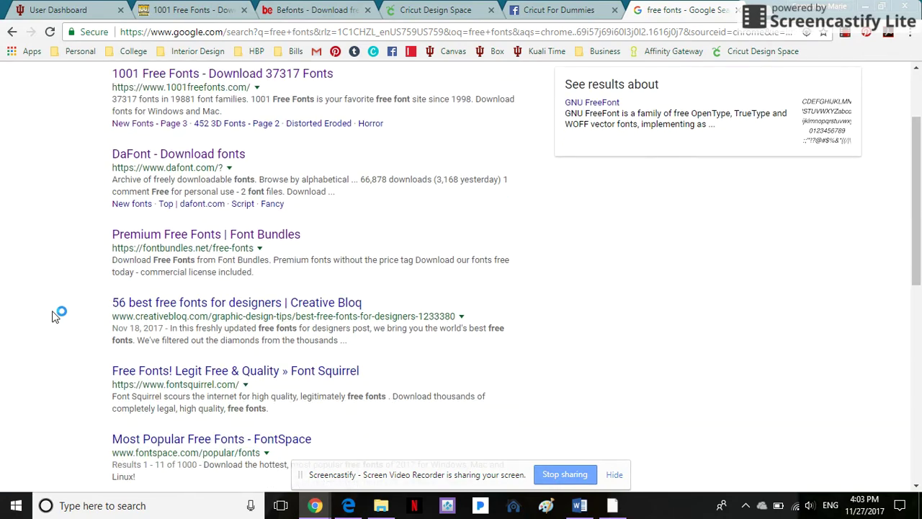
pyautogui.hotkey('ctrl', 'w')
# Look over the open 1001 Free Fonts and Befonts pages
pyautogui.click(202, 9)
pyautogui.click(366, 7)
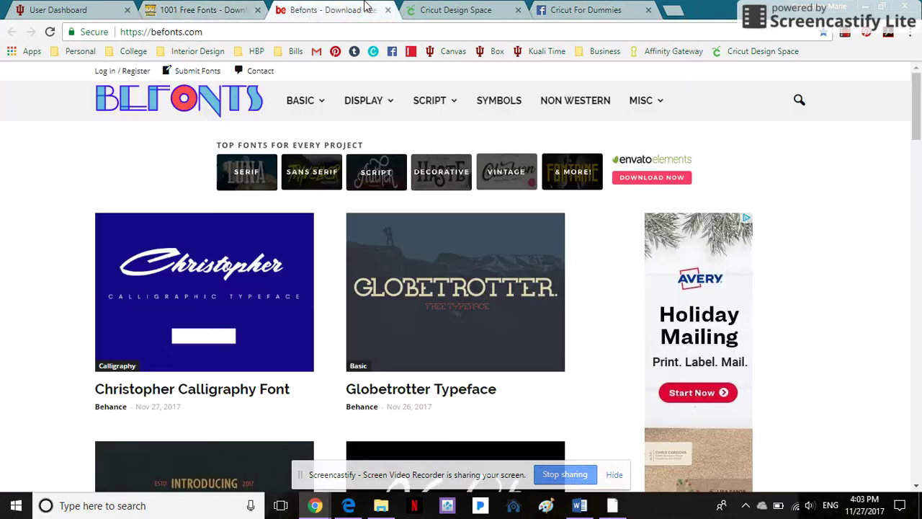
pyautogui.hotkey('ctrl', 'Tab')
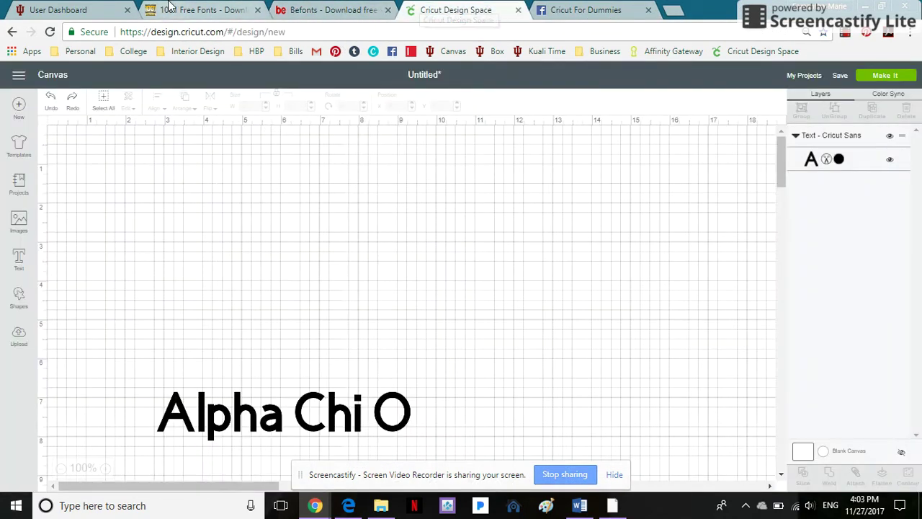
# Load the dafont.com home page in the tab showing 1001 Free Fonts
pyautogui.click(169, 9)
pyautogui.click(220, 32)
pyautogui.write('daf')
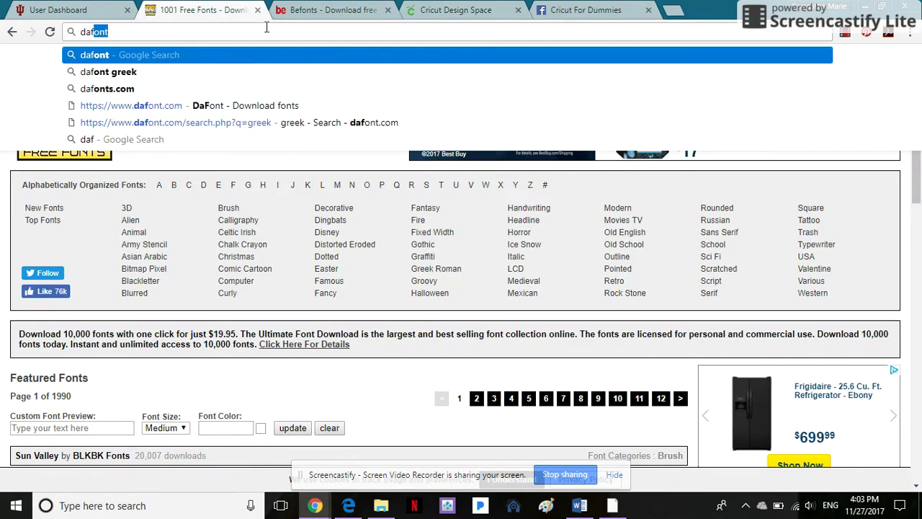
pyautogui.click(267, 105)
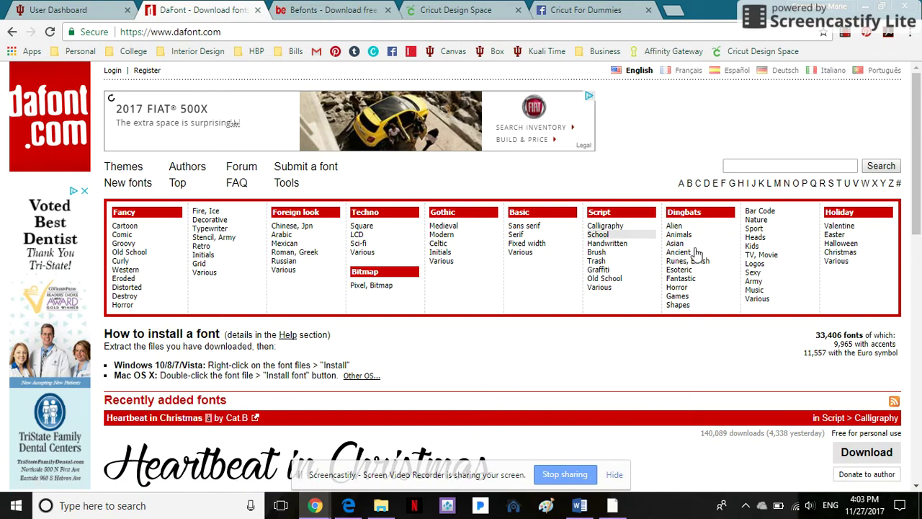
# Open DaFont's Valentine category under Holiday and browse its fonts and their usage licences
pyautogui.click(854, 227)
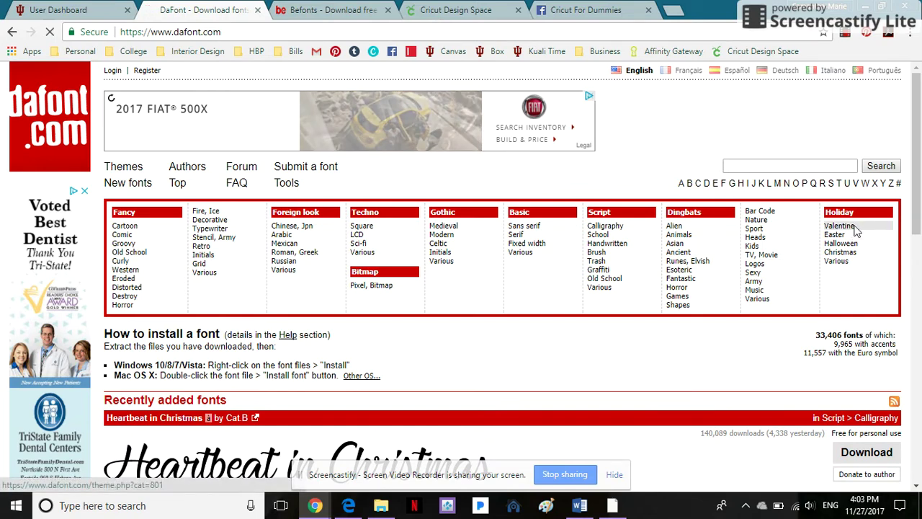
pyautogui.scroll(-3, 657, 148)
pyautogui.scroll(-3, 566, 173)
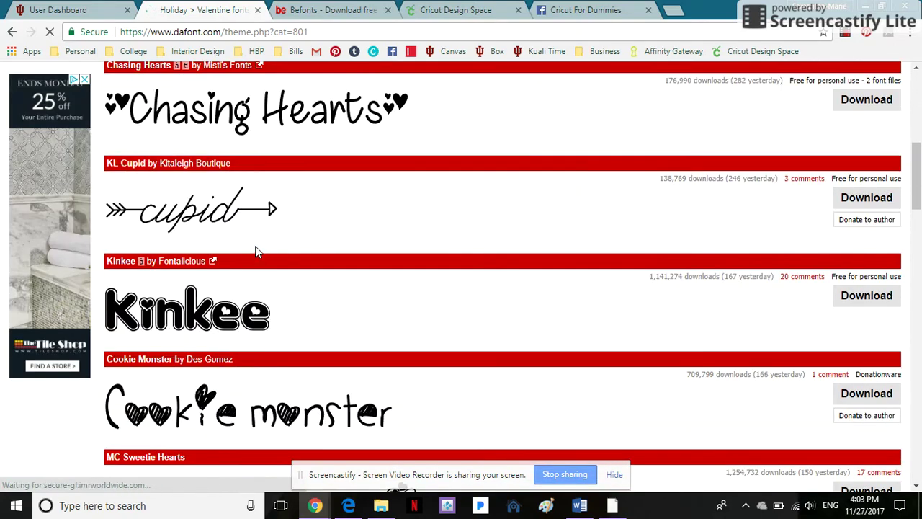
pyautogui.scroll(-4, 425, 173)
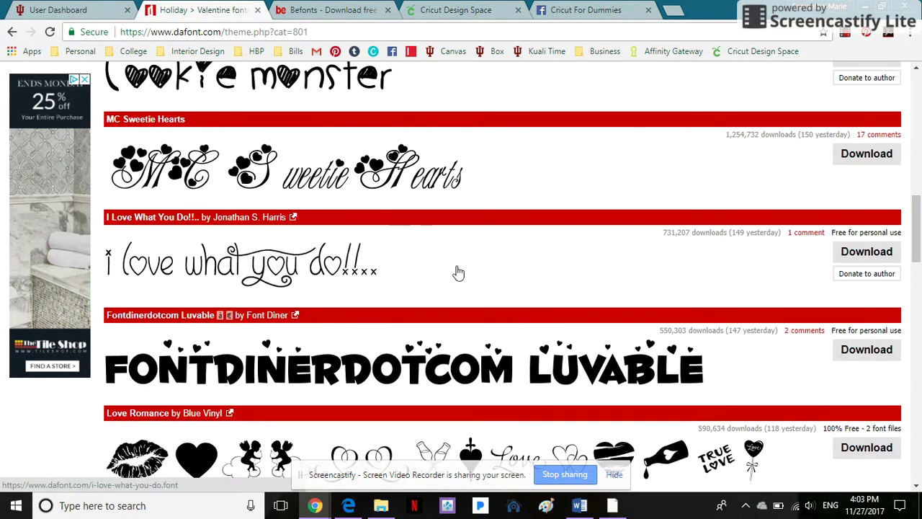
pyautogui.scroll(-6, 478, 278)
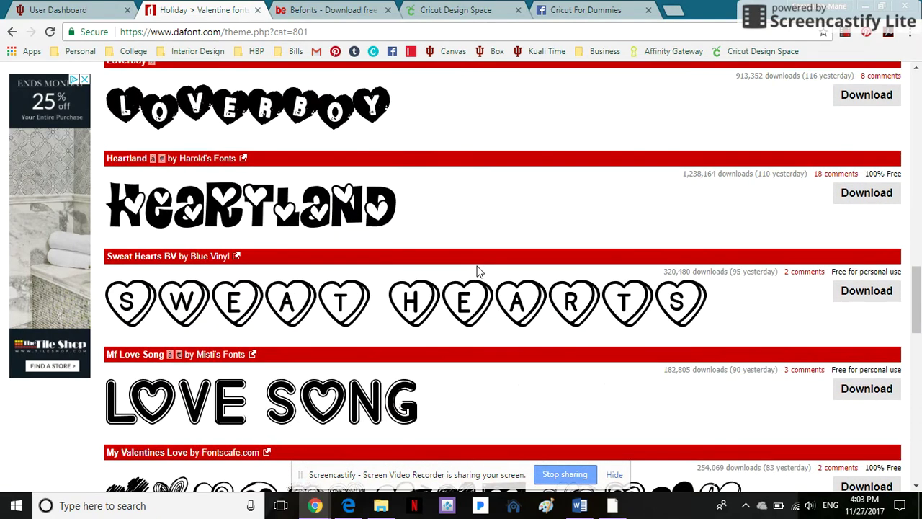
pyautogui.scroll(-2, 478, 272)
pyautogui.scroll(-2, 413, 227)
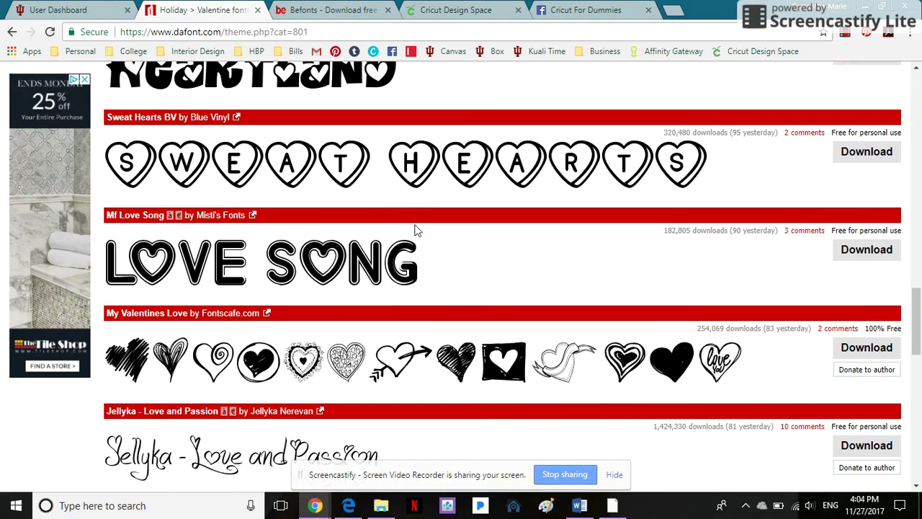
pyautogui.scroll(2, 526, 215)
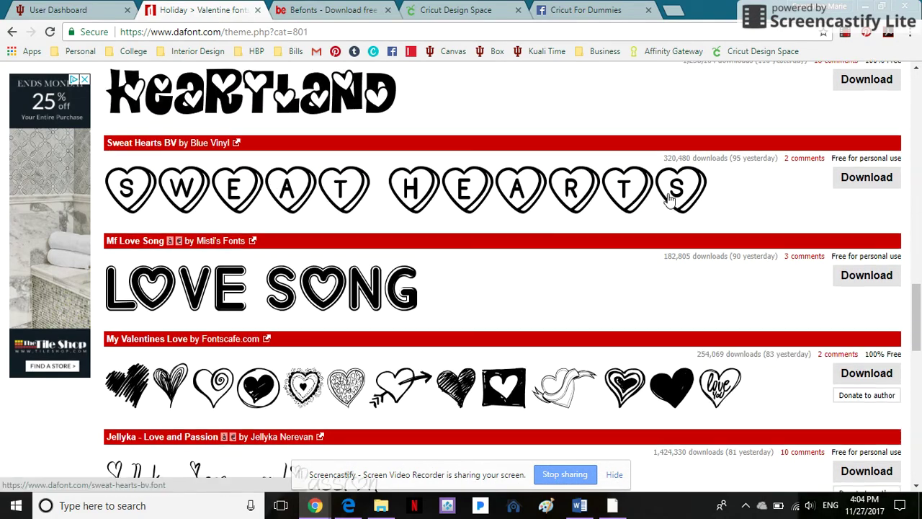
pyautogui.scroll(-12, 668, 193)
pyautogui.scroll(12, 668, 199)
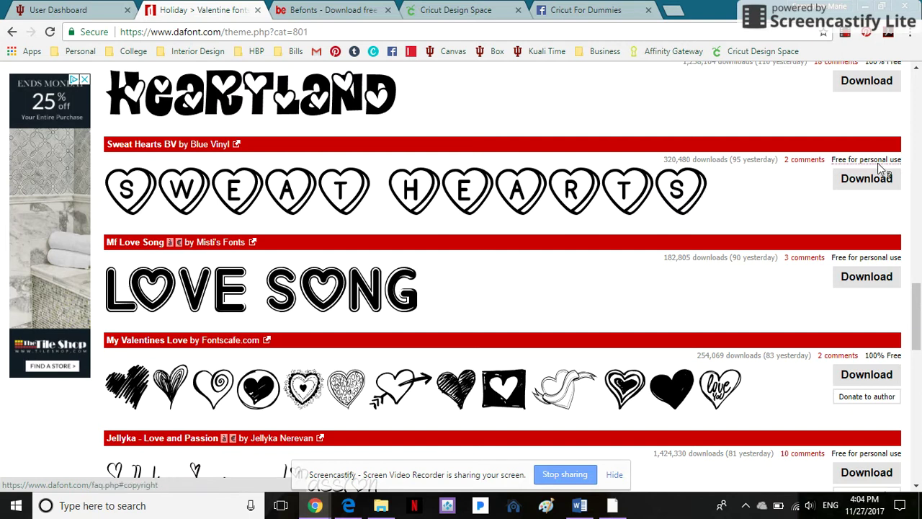
# Open the Sweat Hearts BV font page and examine its letters, numbers and special-character hearts
pyautogui.click(572, 201)
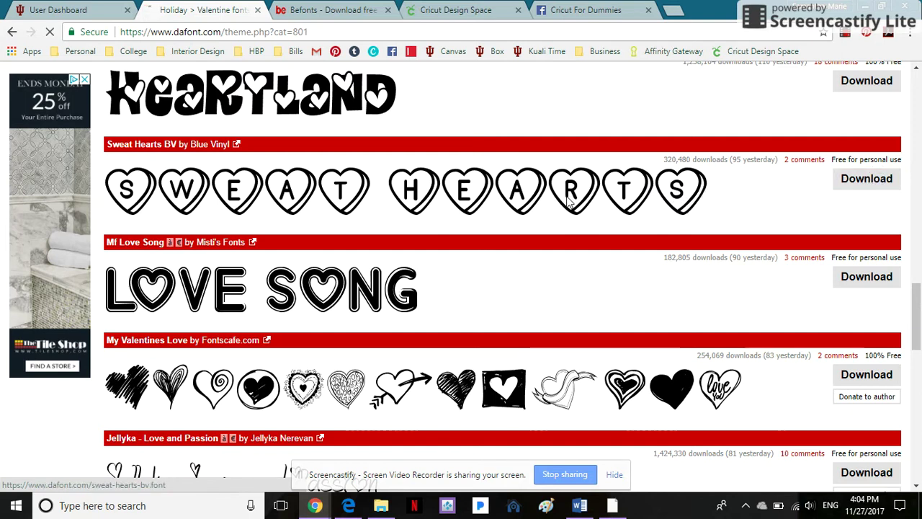
pyautogui.scroll(-5, 331, 169)
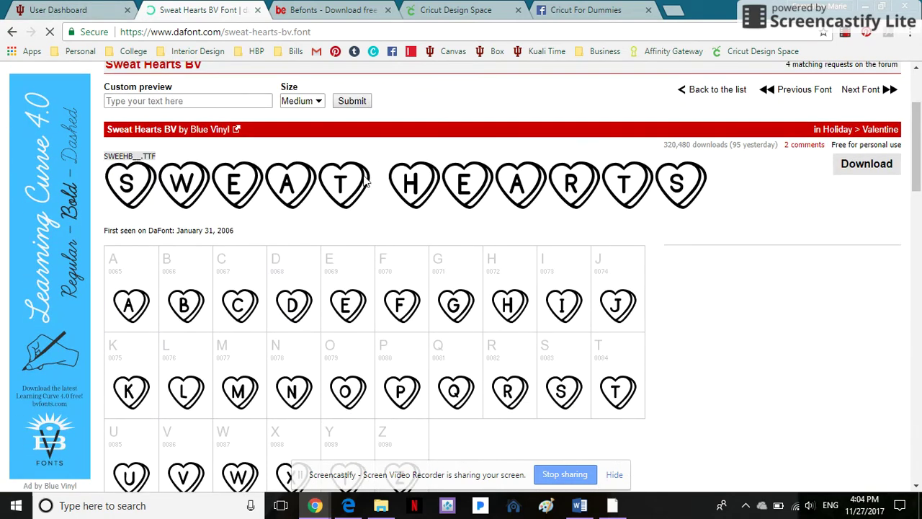
pyautogui.scroll(-3, 452, 236)
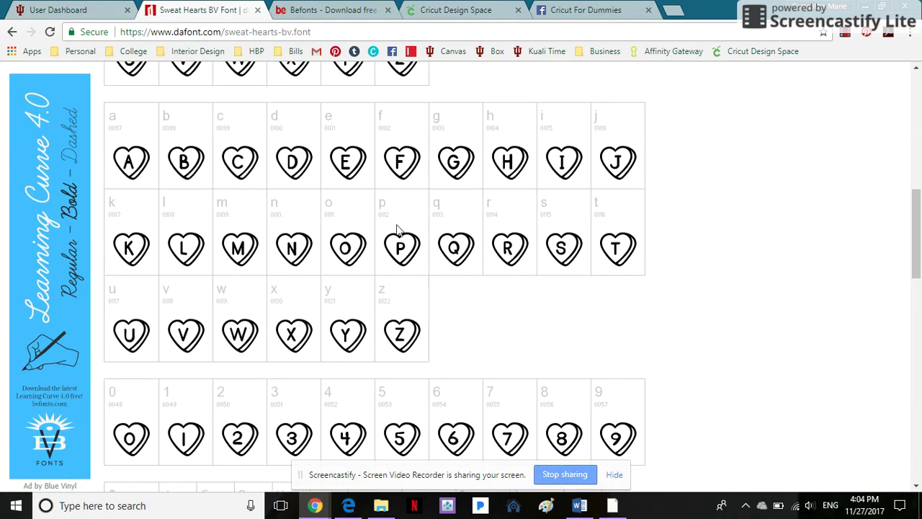
pyautogui.scroll(-6, 390, 216)
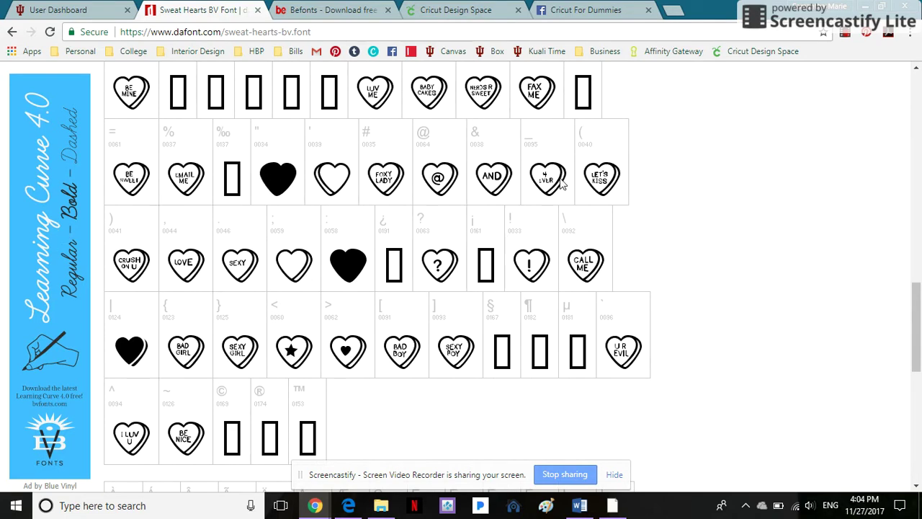
pyautogui.scroll(6, 562, 183)
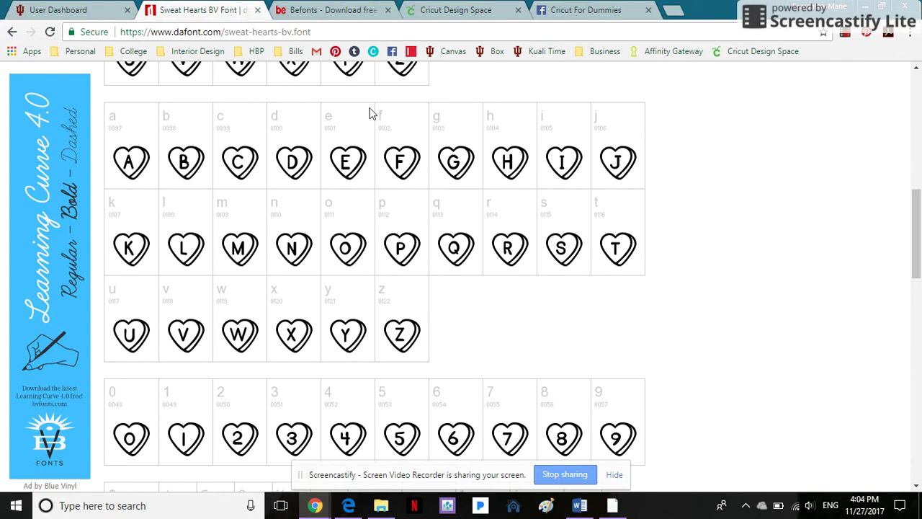
pyautogui.scroll(-6, 350, 148)
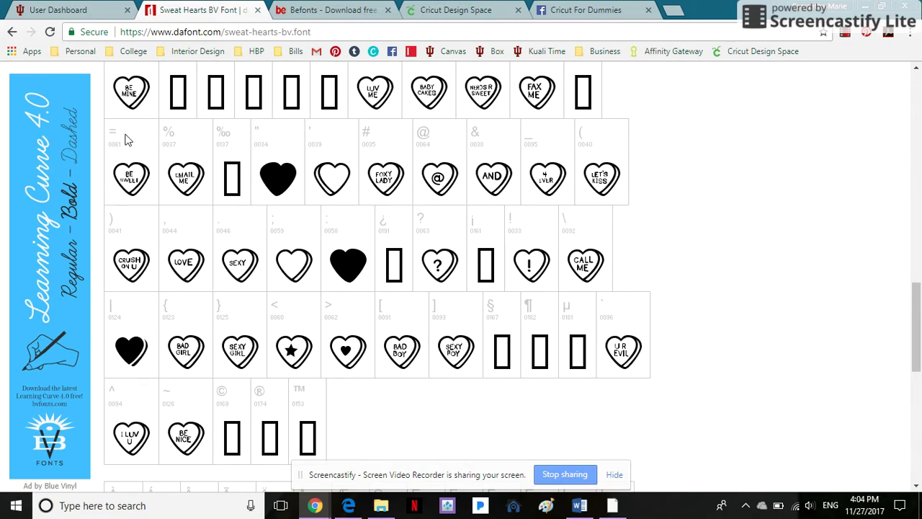
pyautogui.scroll(15, 298, 226)
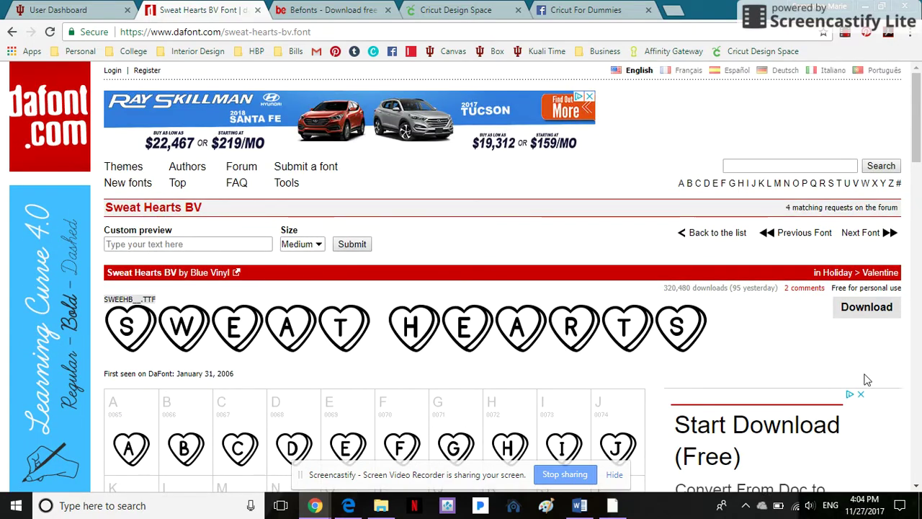
# Download the Sweat Hearts BV font and extract sweat_hearts_bv.zip to a sweat_hearts_bv folder in Downloads
pyautogui.click(867, 307)
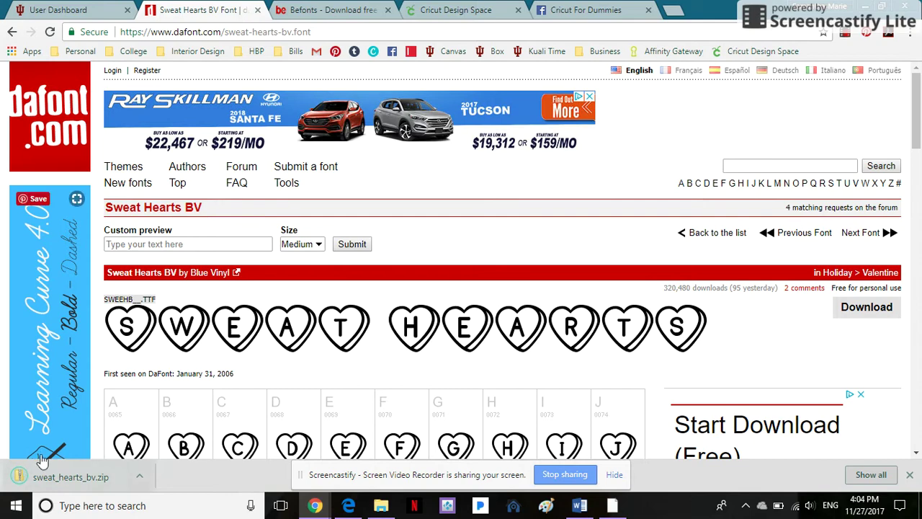
pyautogui.click(142, 480)
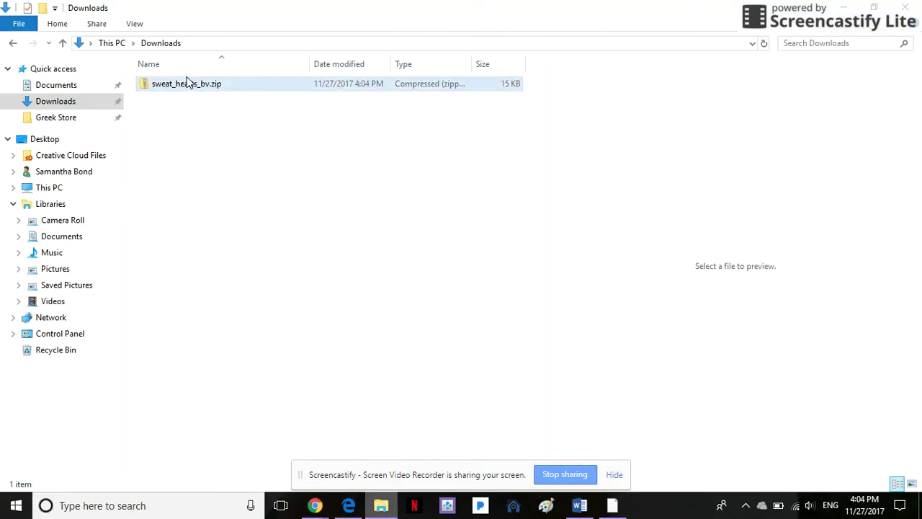
pyautogui.rightClick(190, 86)
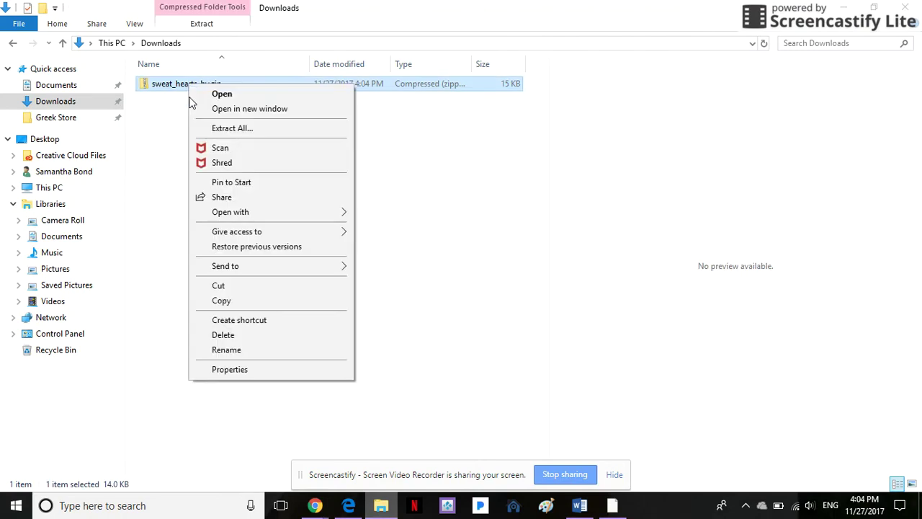
pyautogui.click(243, 129)
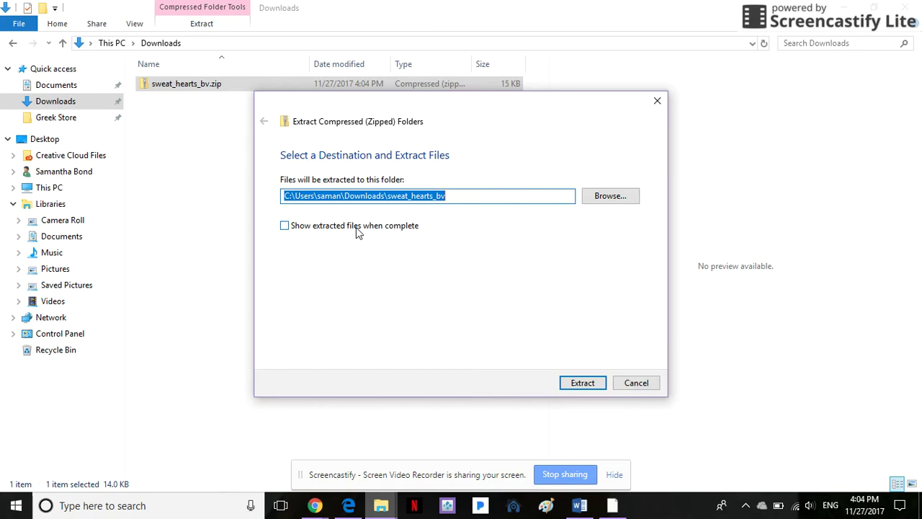
pyautogui.click(595, 388)
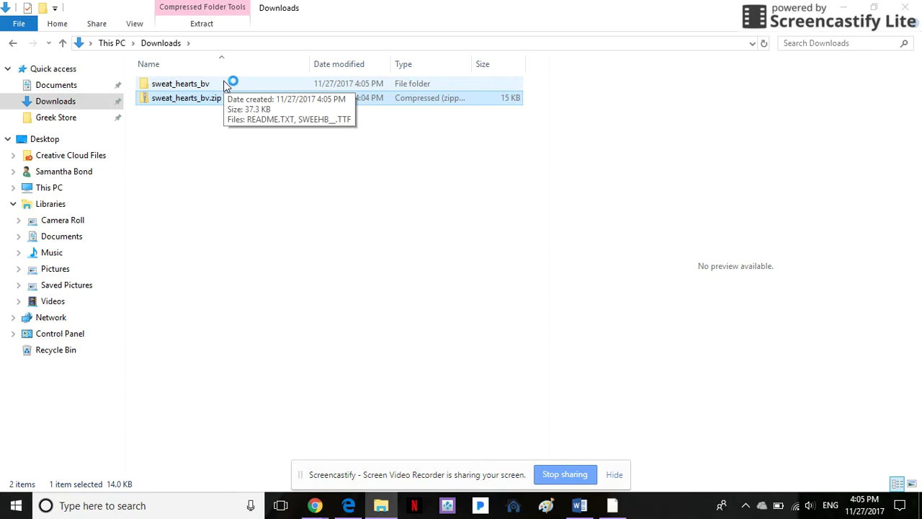
# Install the SWEEHB__.TTF font from the sweat_hearts_bv folder and delete the downloaded files from Downloads
pyautogui.doubleClick(225, 85)
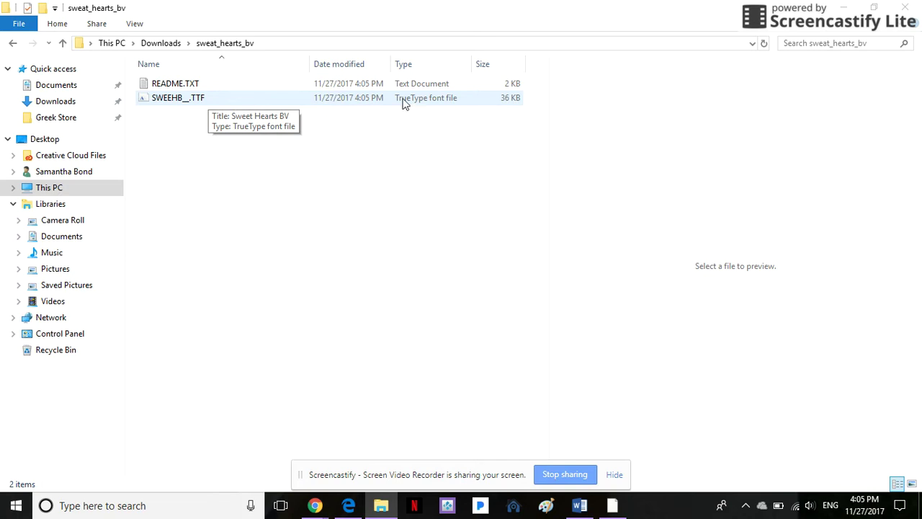
pyautogui.rightClick(480, 108)
pyautogui.click(325, 97)
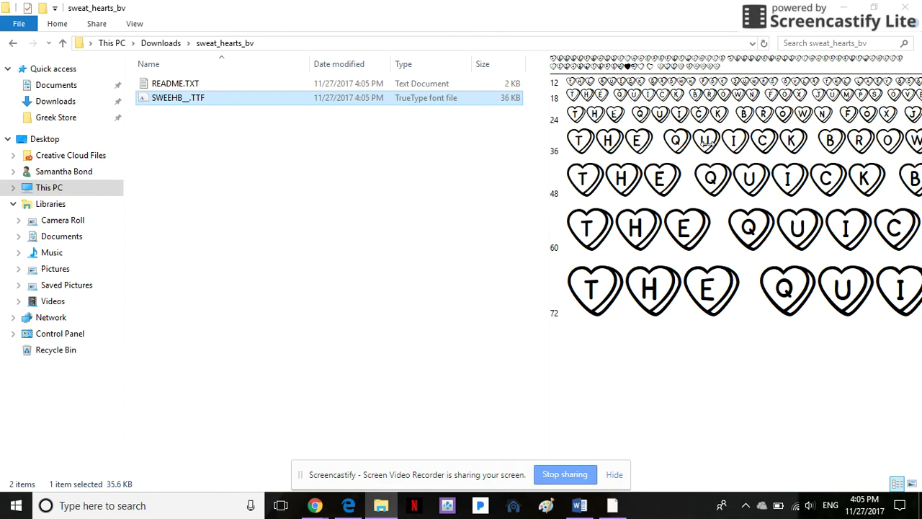
pyautogui.rightClick(330, 104)
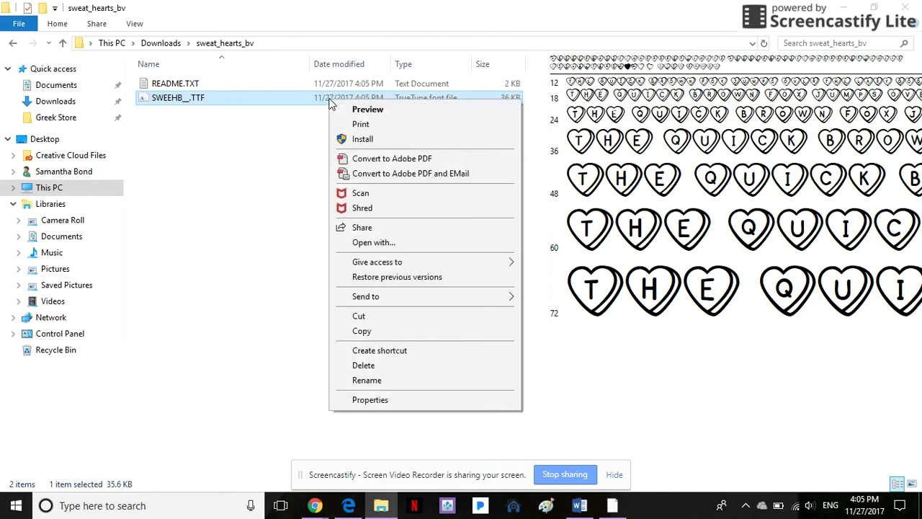
pyautogui.click(363, 139)
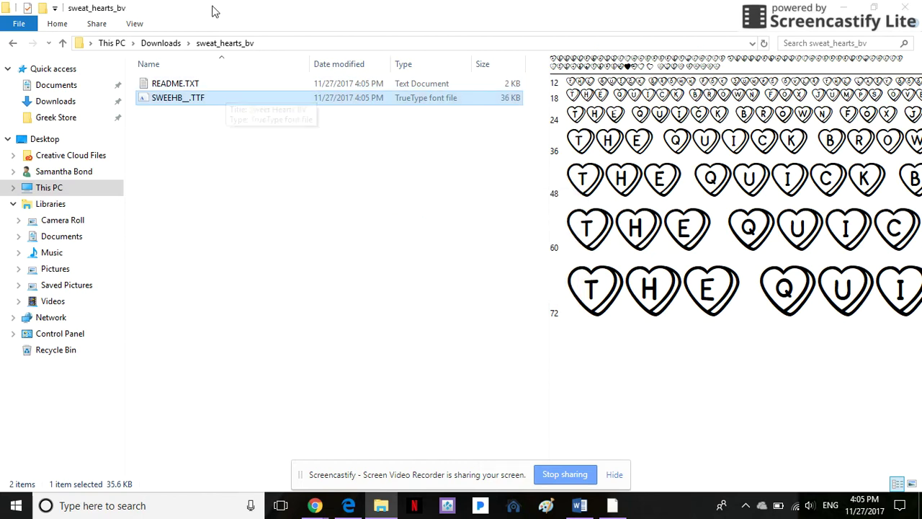
pyautogui.click(173, 43)
pyautogui.press('Delete')
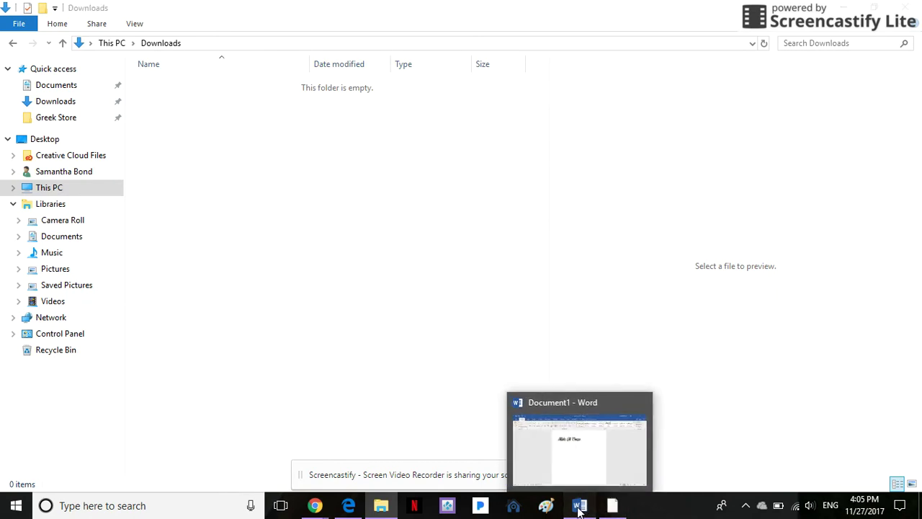
# Switch to the open Word document and replace its text with "I love you"
pyautogui.click(579, 506)
pyautogui.click(232, 172)
pyautogui.press('Delete')
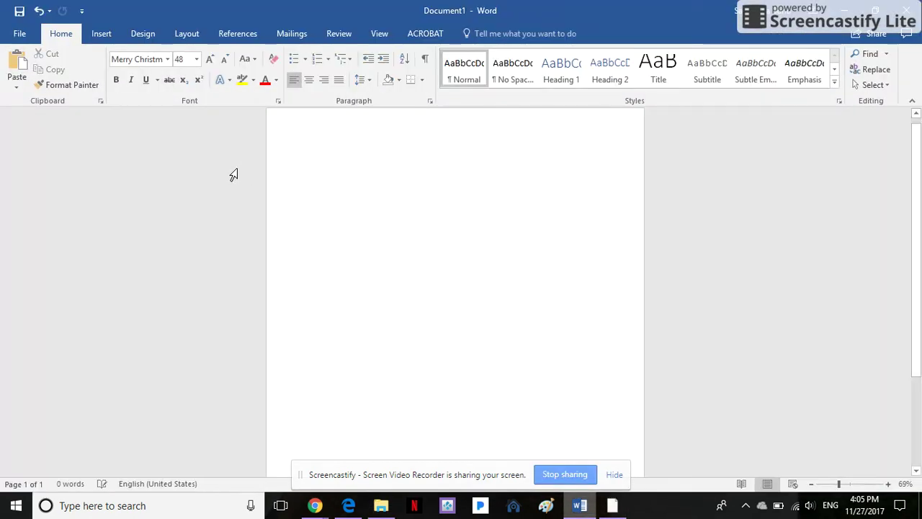
pyautogui.write('A')
pyautogui.press('BackSpace')
pyautogui.write('I')
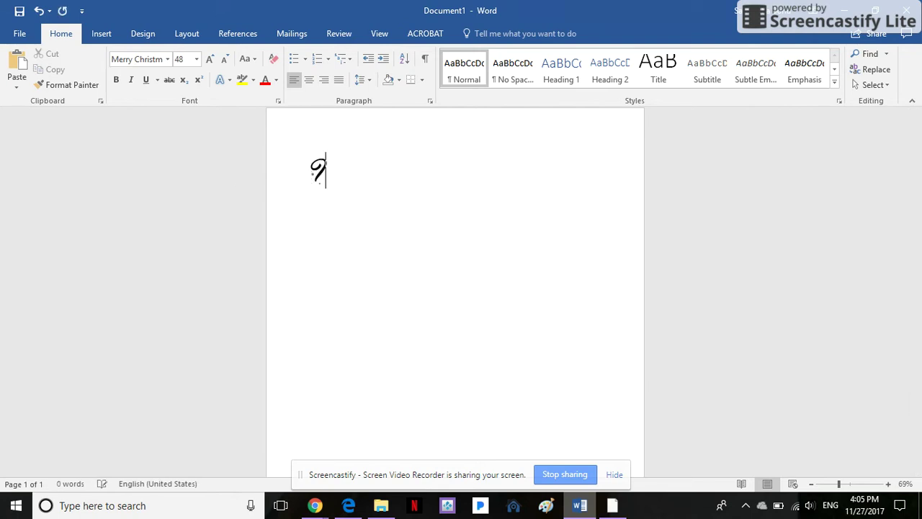
pyautogui.write(' love you')
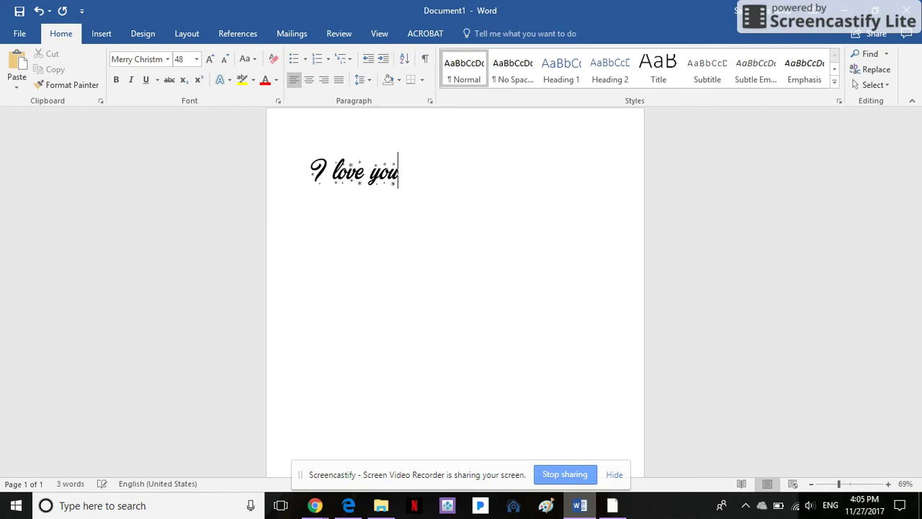
# Format the "I love you" text in the Sweet Hearts BV font
pyautogui.click(137, 59)
pyautogui.click(167, 60)
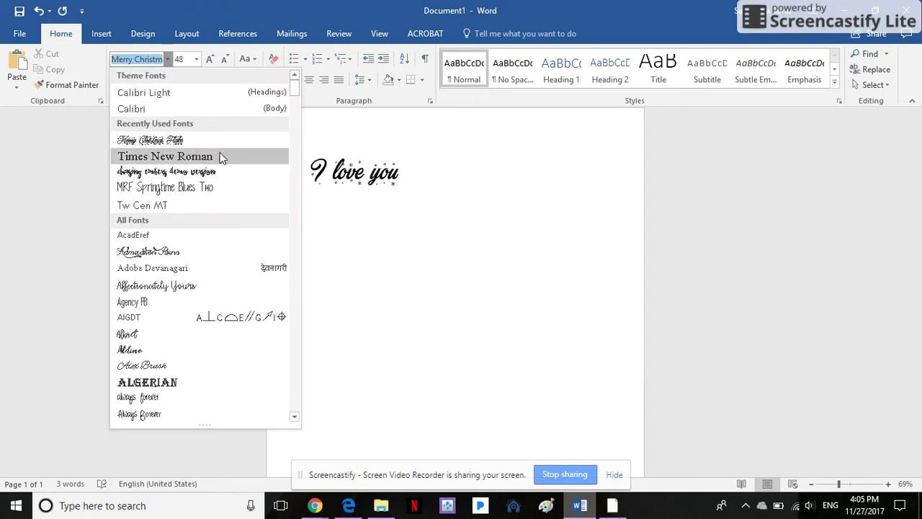
pyautogui.scroll(-3, 220, 152)
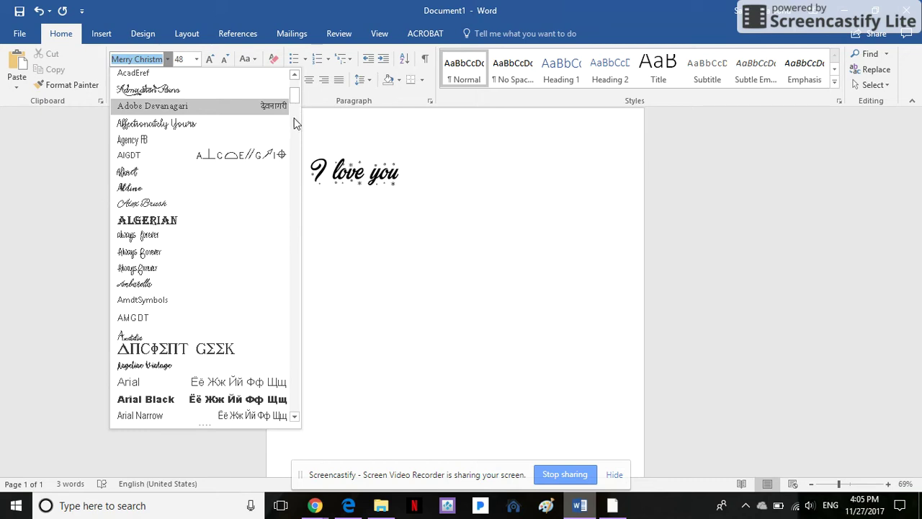
pyautogui.scroll(-10, 295, 109)
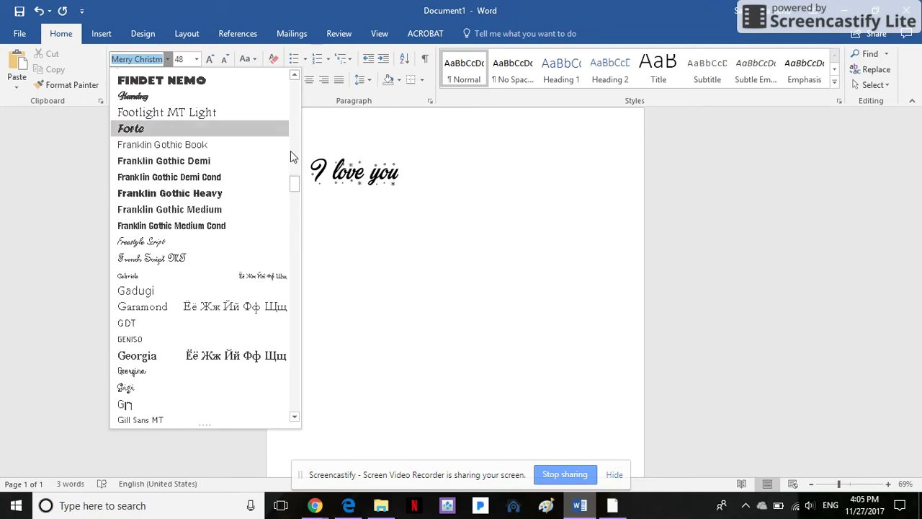
pyautogui.moveTo(297, 371); pyautogui.dragTo(296, 370)
pyautogui.click(270, 230)
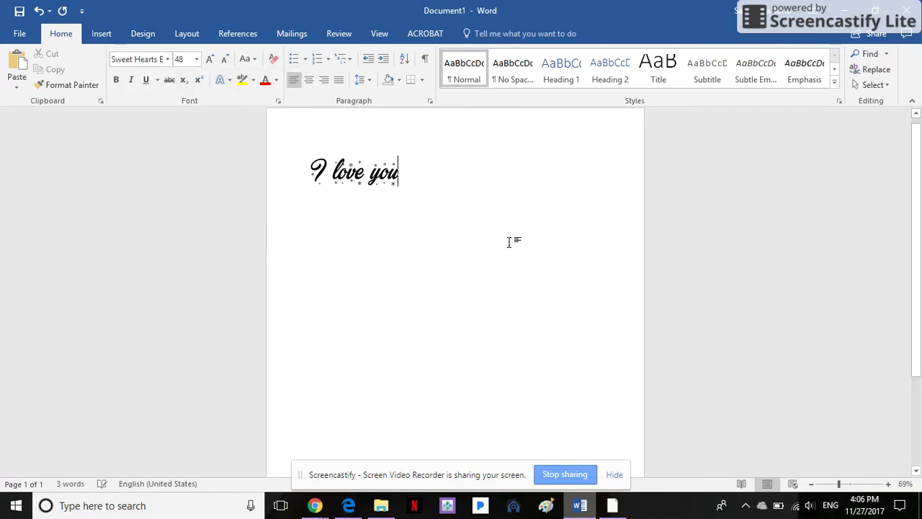
pyautogui.moveTo(417, 144); pyautogui.dragTo(242, 155)
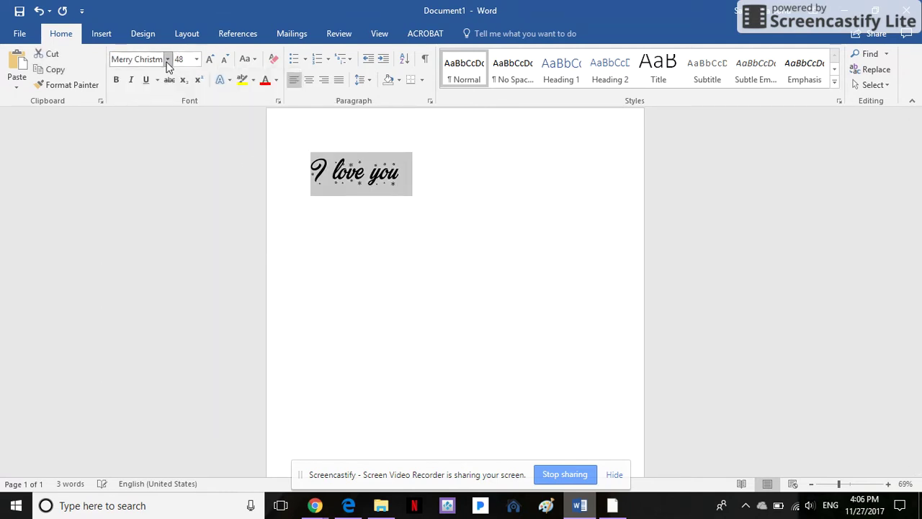
pyautogui.click(167, 59)
pyautogui.click(244, 139)
pyautogui.click(525, 227)
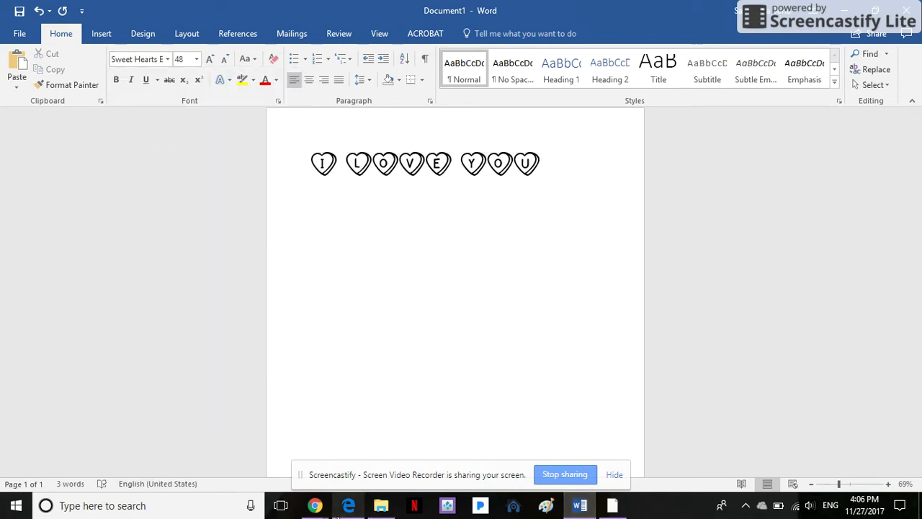
# Switch to Cricut Design Space in Chrome and reload the canvas page, discarding the unsaved changes
pyautogui.moveTo(313, 507)
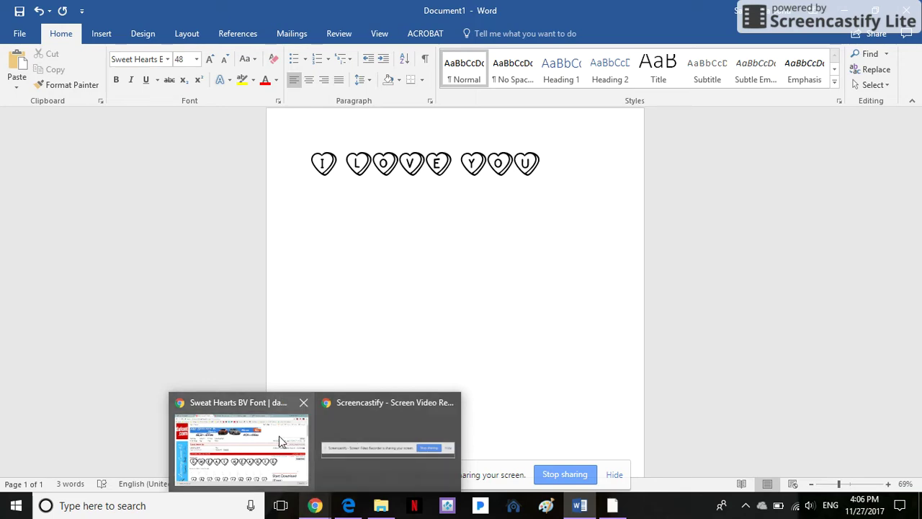
pyautogui.click(279, 436)
pyautogui.click(454, 10)
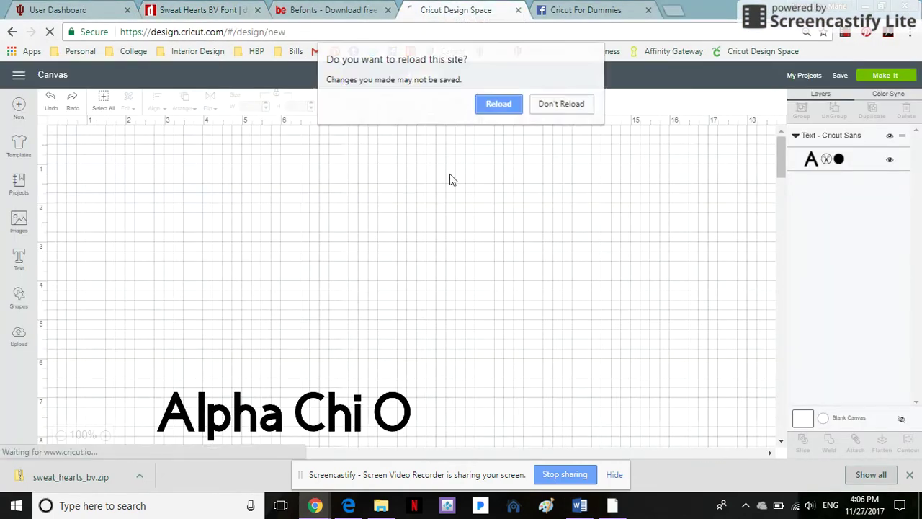
pyautogui.click(496, 108)
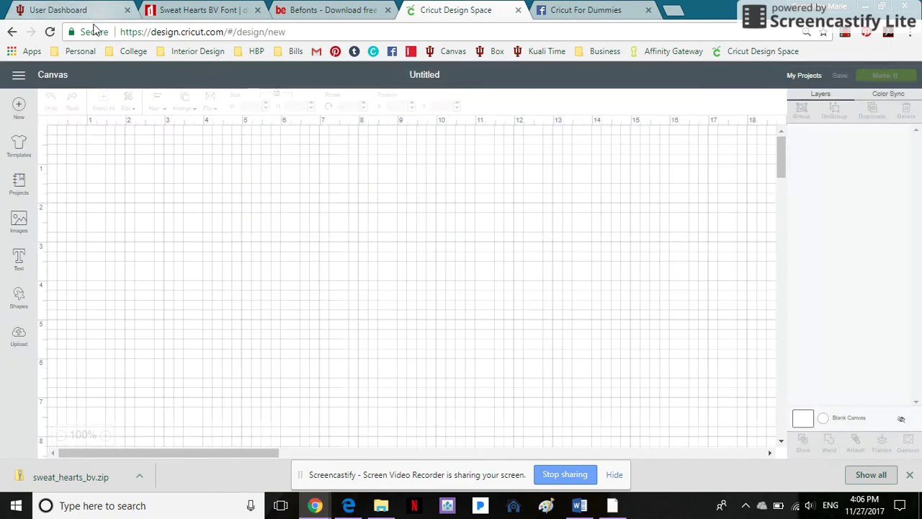
# Add the text "Sweetheart" to the canvas and move it to about X 2.0, Y 1.8
pyautogui.click(20, 260)
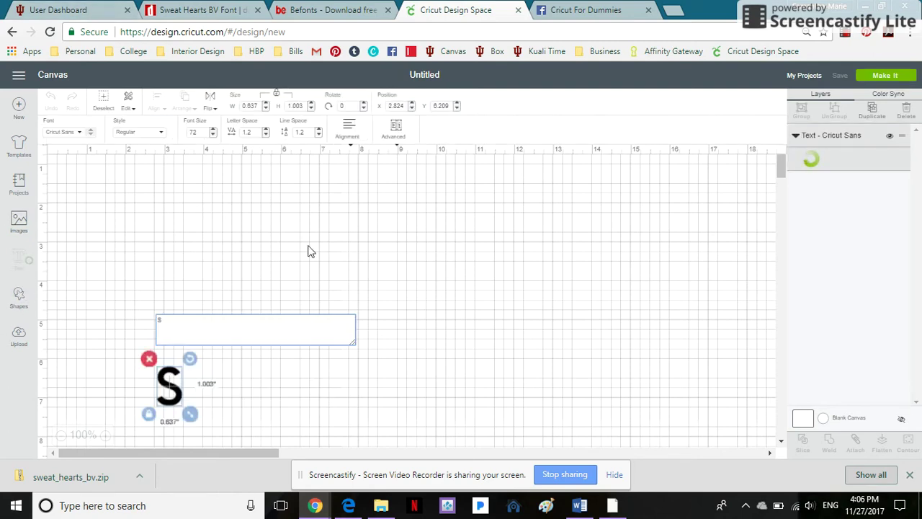
pyautogui.write('Swee')
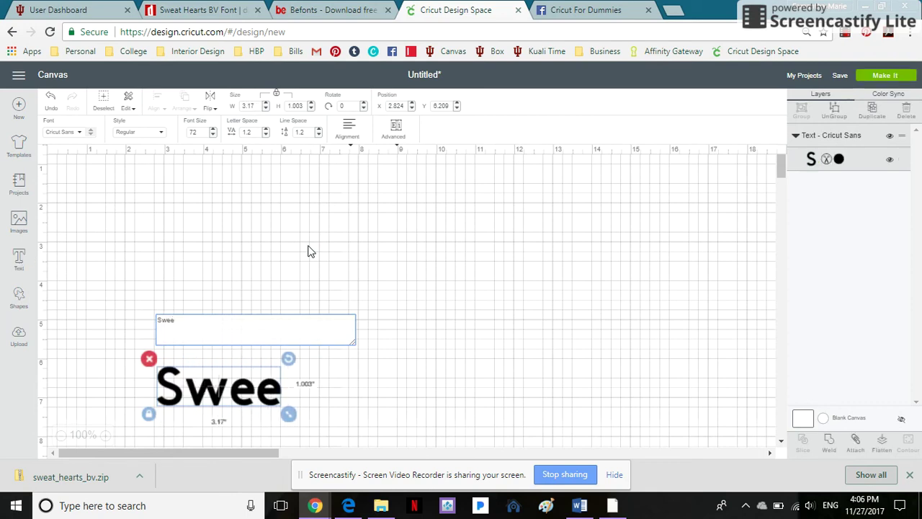
pyautogui.write('the')
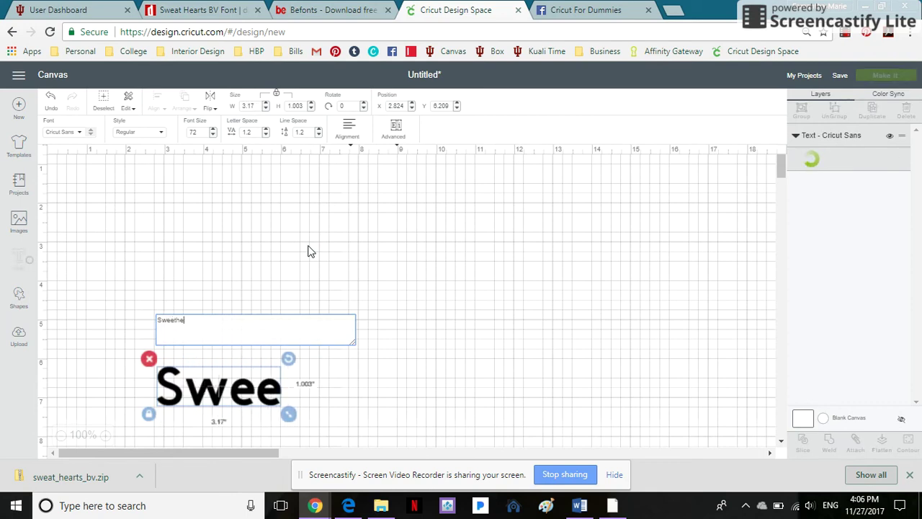
pyautogui.click(305, 275)
pyautogui.moveTo(237, 392); pyautogui.dragTo(207, 219)
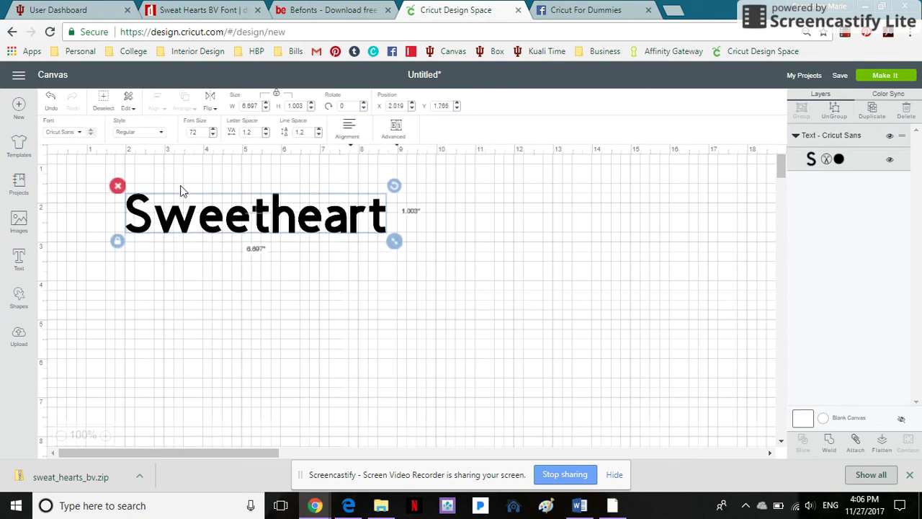
# Limit the font choices for the Sweetheart text to system fonts and search them for "swee"
pyautogui.click(67, 135)
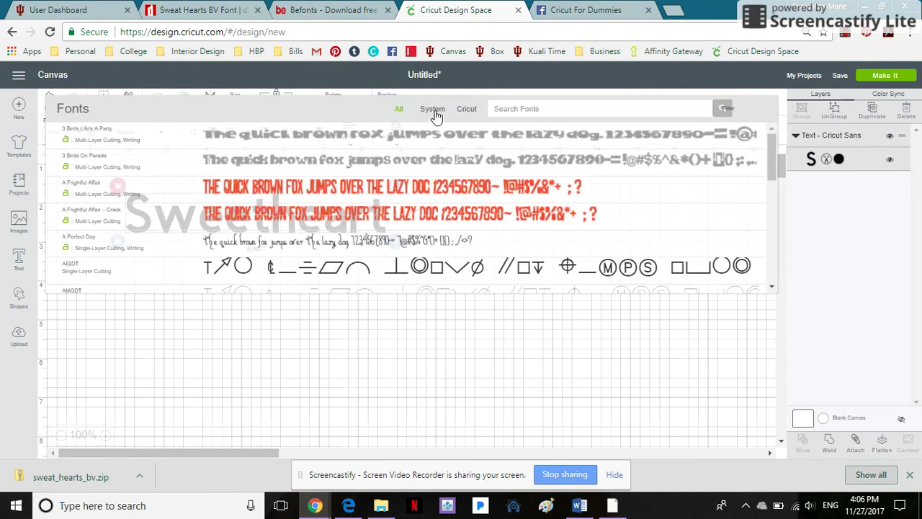
pyautogui.write('swee')
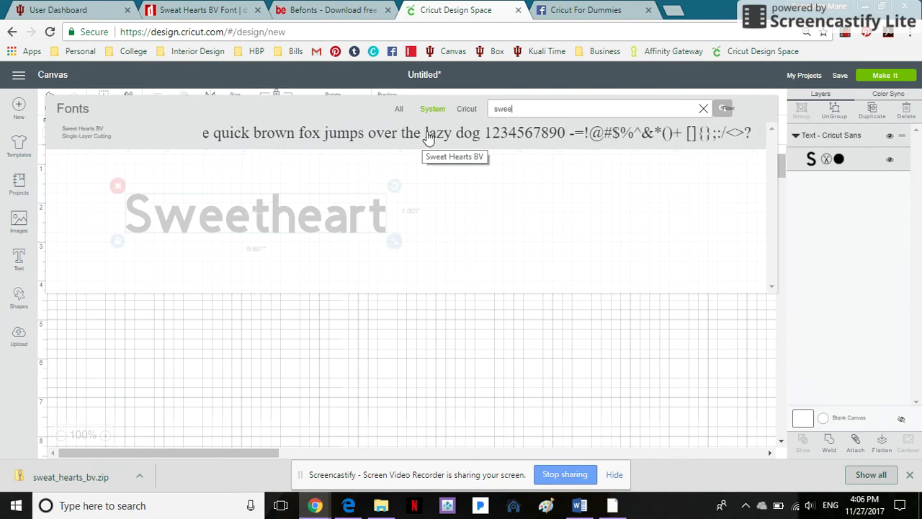
# Open the Windows Fonts folder and look for Sweet Hearts BV Regular among the installed fonts
pyautogui.click(108, 505)
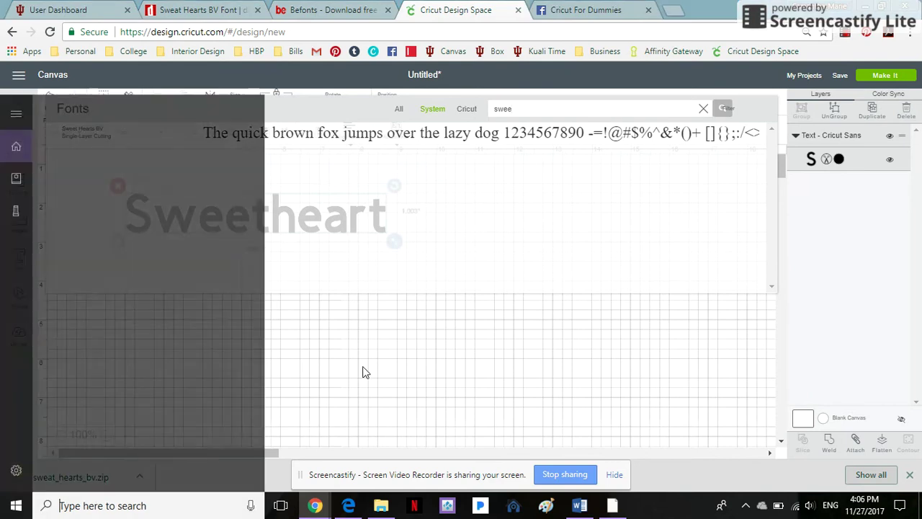
pyautogui.write('fonts')
pyautogui.press('Return')
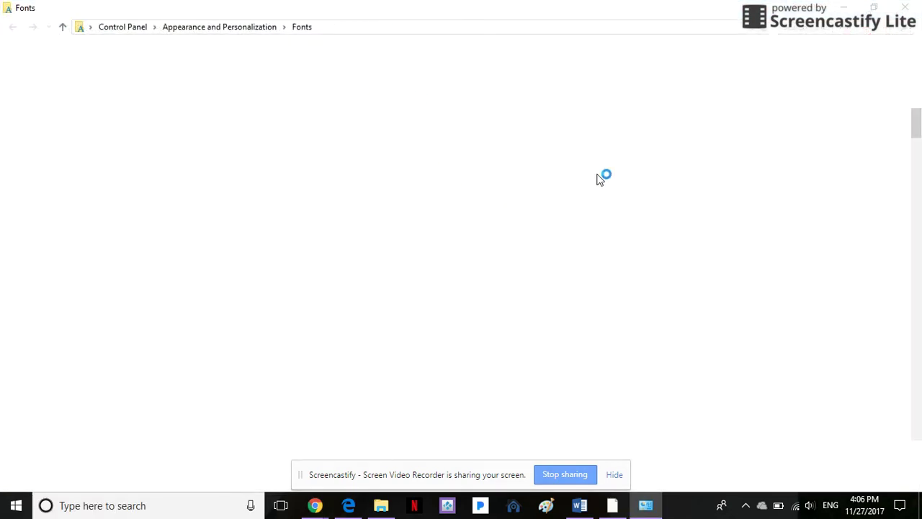
pyautogui.moveTo(917, 130); pyautogui.dragTo(917, 393)
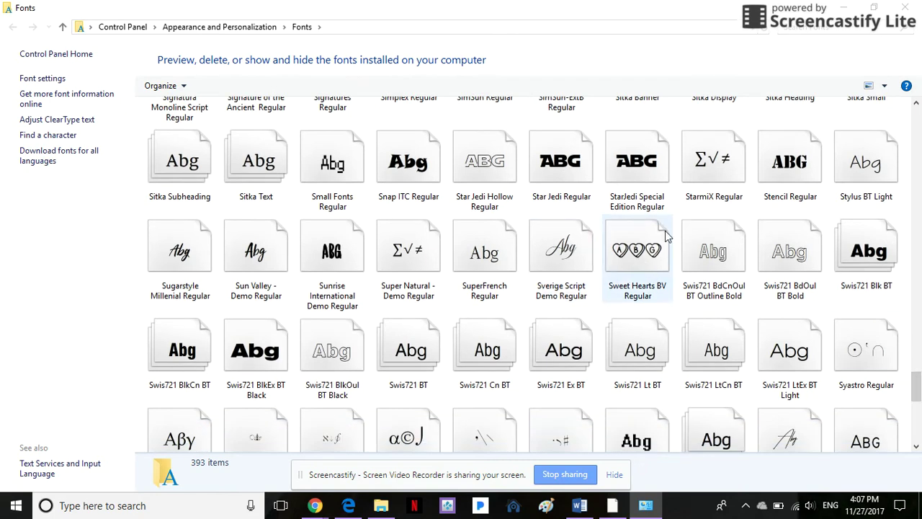
pyautogui.click(842, 7)
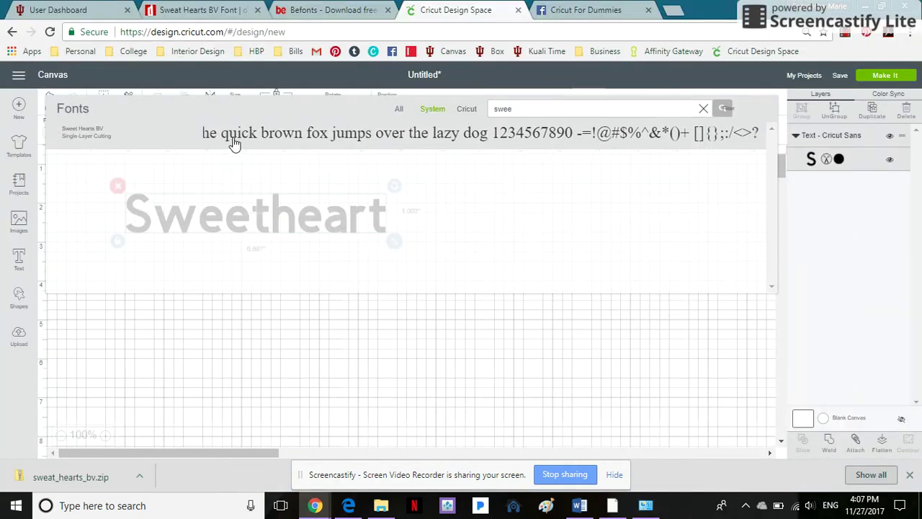
# Apply the Sweet Hearts BV font to the Sweetheart text on the Cricut canvas and deselect it
pyautogui.click(233, 144)
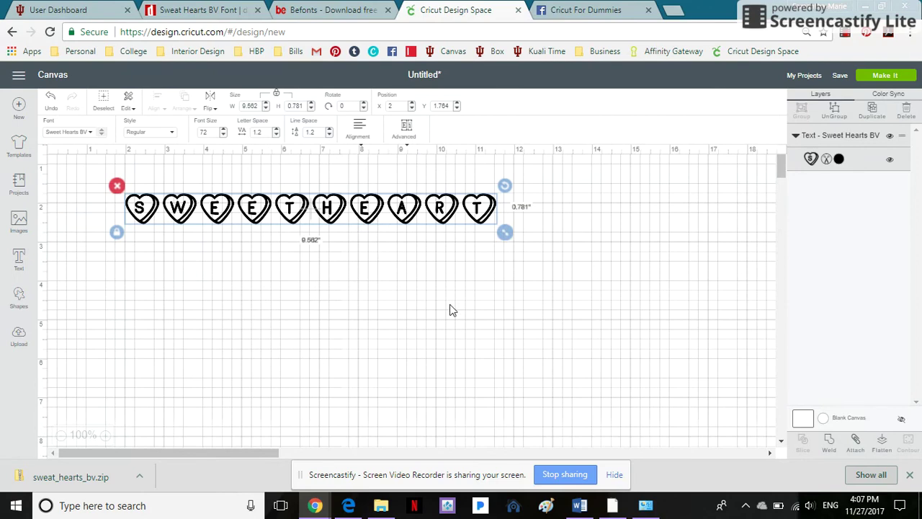
pyautogui.click(450, 310)
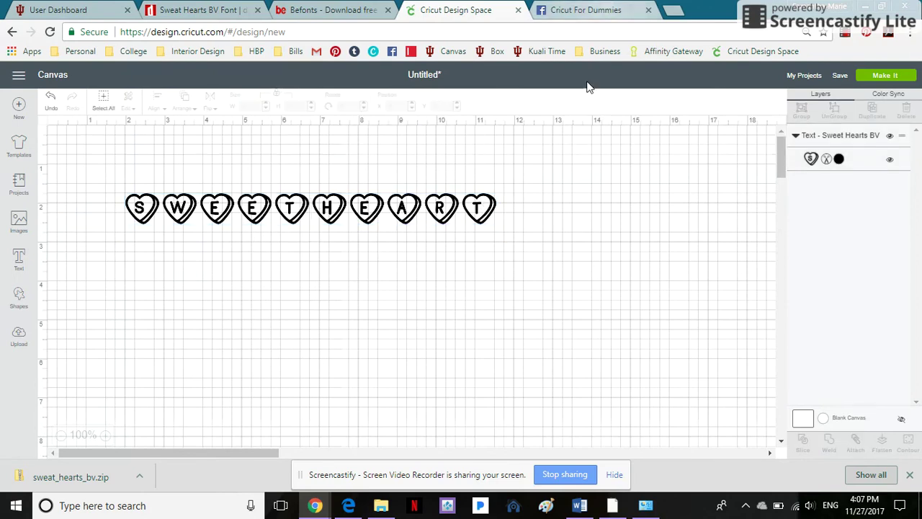
# Browse the fonts on the Befonts home page and open the Nailika Script Font page
pyautogui.click(191, 8)
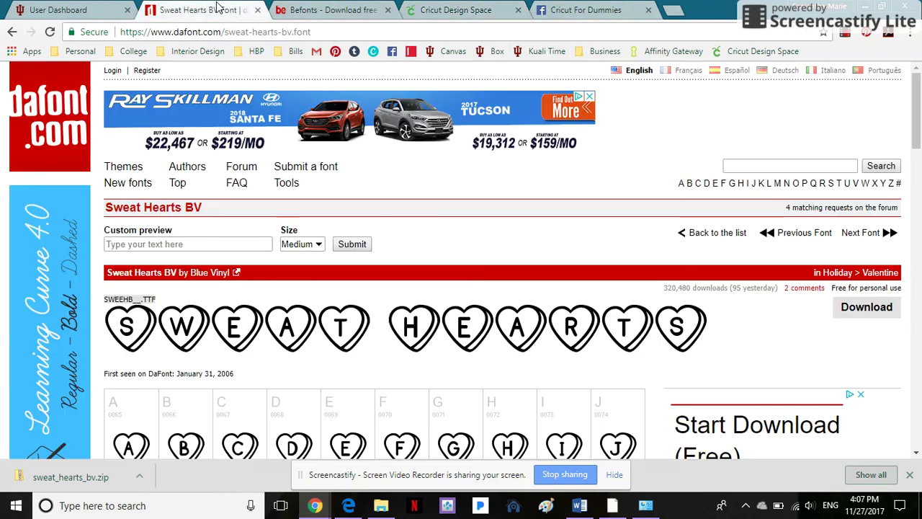
pyautogui.click(335, 10)
pyautogui.scroll(-5, 43, 228)
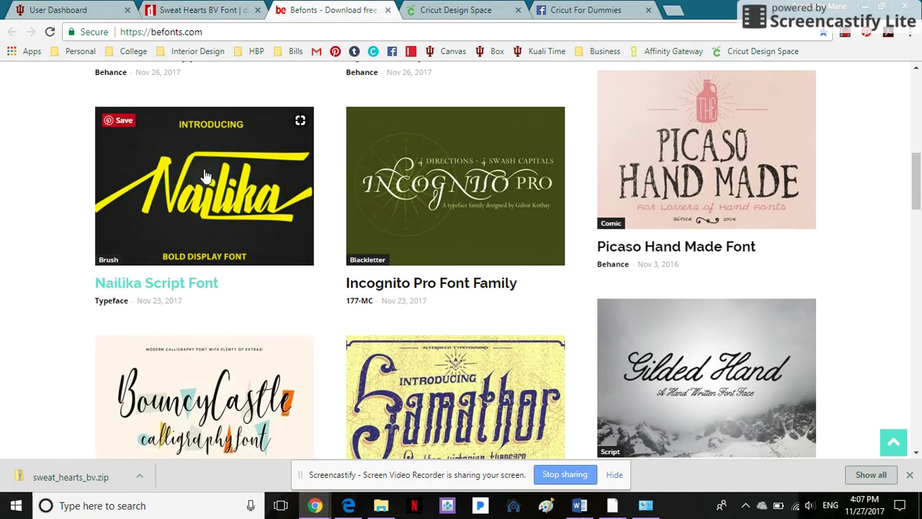
pyautogui.scroll(-2, 65, 173)
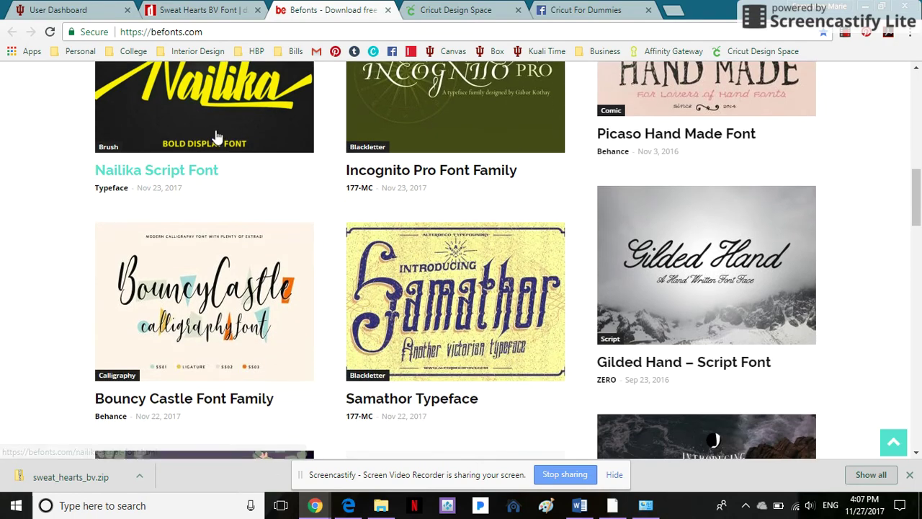
pyautogui.click(273, 128)
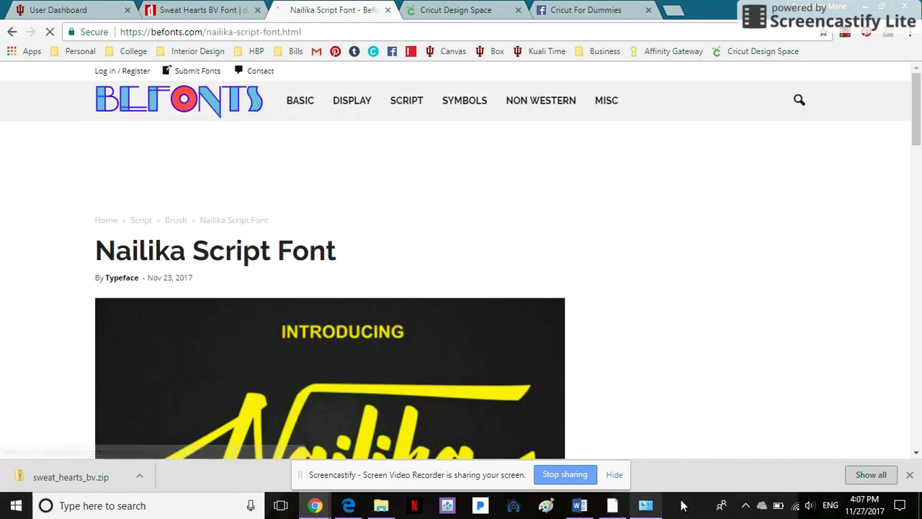
# Find the Nailika Script Font's format and licence details and start its download
pyautogui.scroll(-10, 79, 209)
pyautogui.scroll(-7, 216, 166)
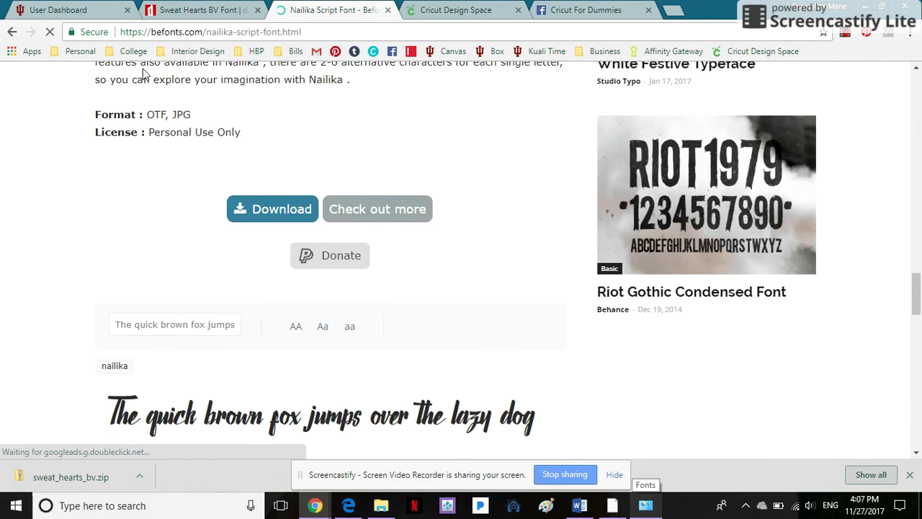
pyautogui.click(270, 209)
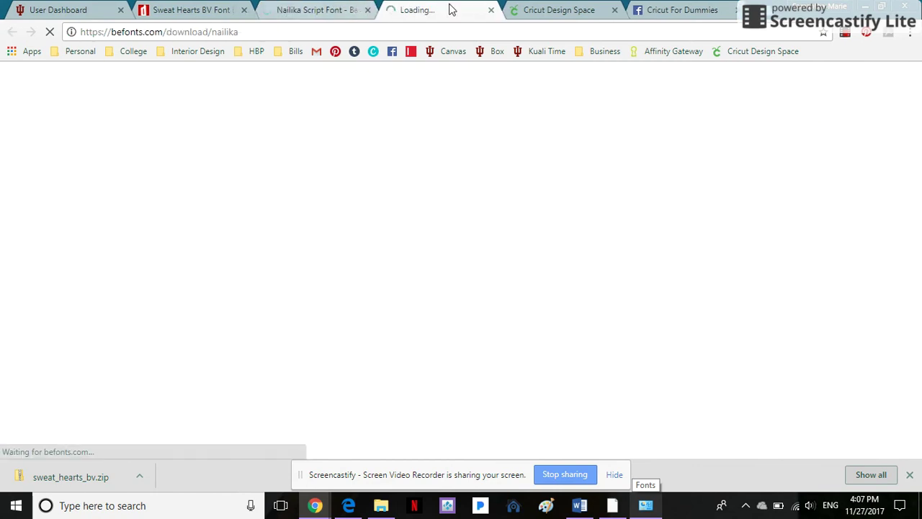
# Download Nailika.zip from the font's Befonts download page
pyautogui.scroll(-5, 371, 256)
pyautogui.scroll(-3, 374, 260)
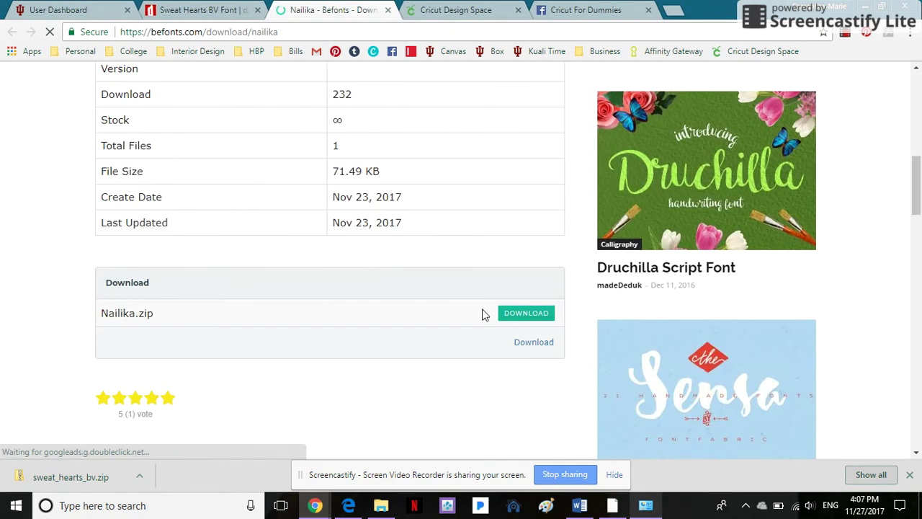
pyautogui.click(524, 312)
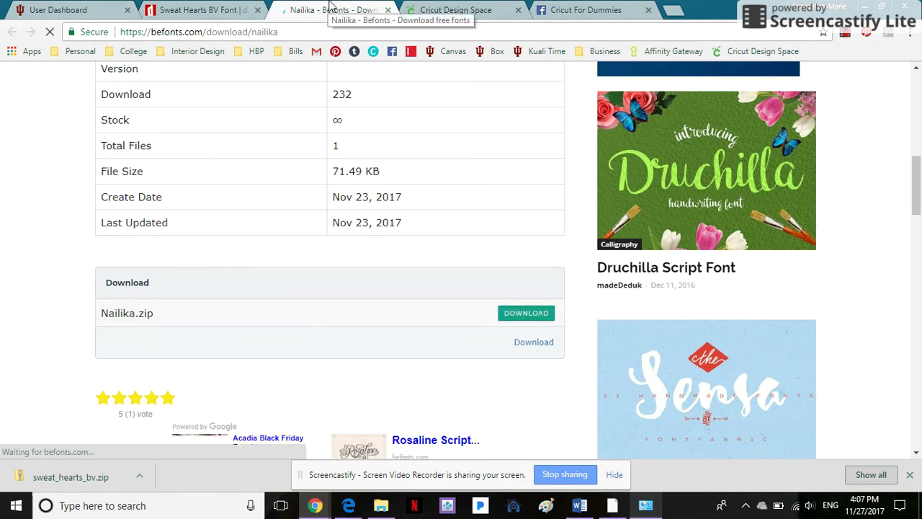
# Switch to File Explorer and extract Nailika.zip into a Nailika folder within Downloads
pyautogui.click(383, 505)
pyautogui.rightClick(169, 85)
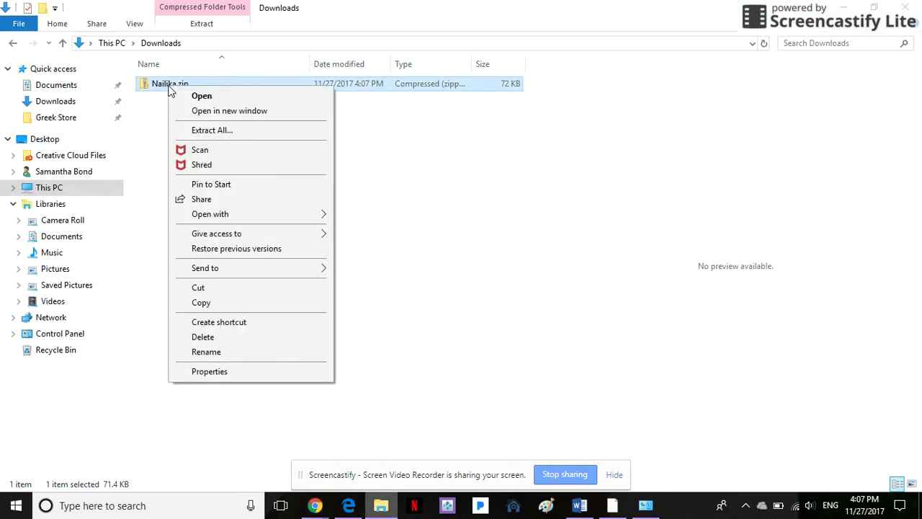
pyautogui.click(250, 133)
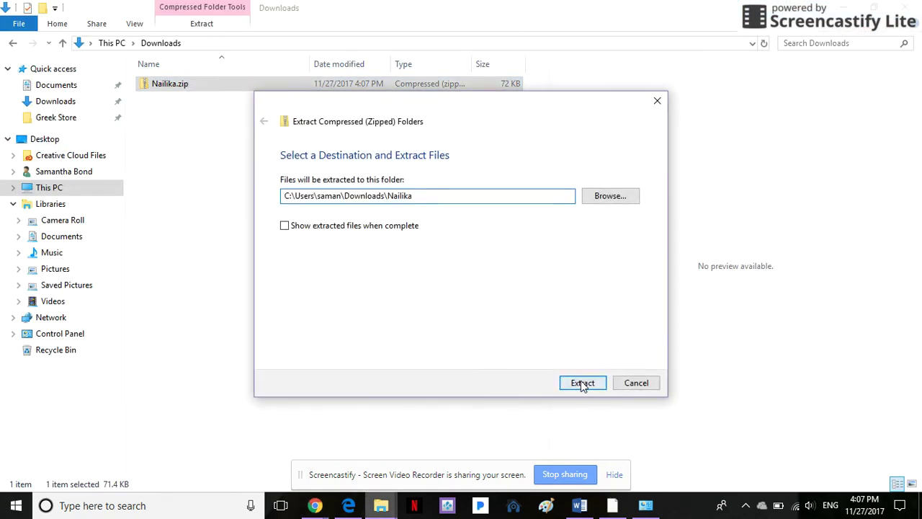
pyautogui.click(583, 382)
# Open the extracted Nailika folder and install the Nailika.otf font
pyautogui.doubleClick(201, 86)
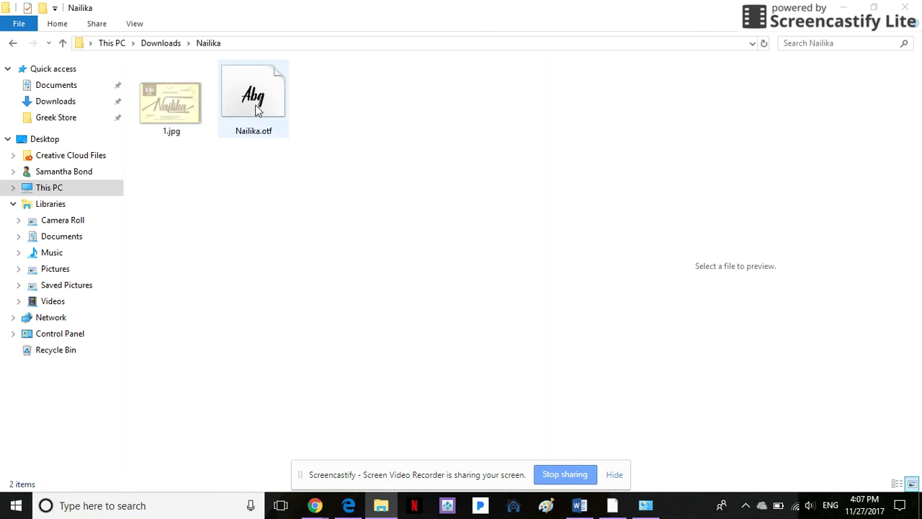
pyautogui.rightClick(257, 107)
pyautogui.click(324, 147)
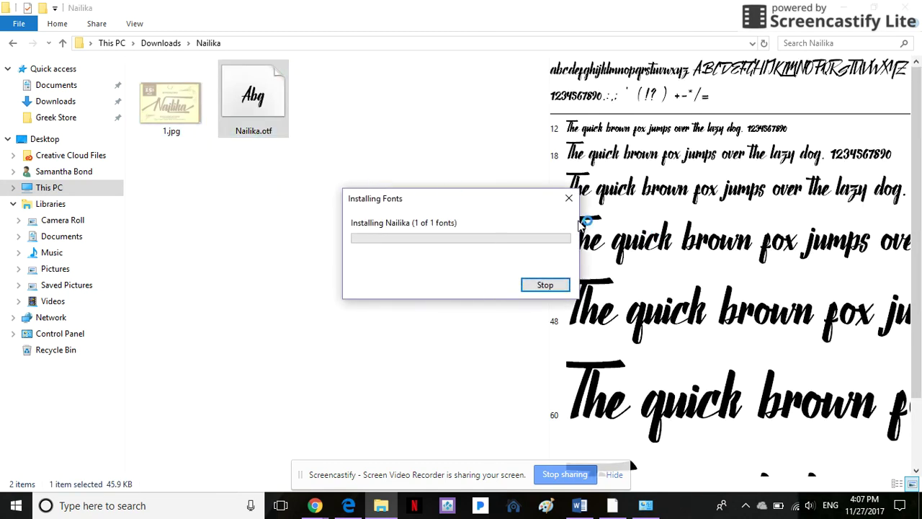
# Delete the Nailika folder and Nailika.zip from Downloads, moving both to the Recycle Bin
pyautogui.click(161, 43)
pyautogui.moveTo(299, 222); pyautogui.dragTo(221, 82)
pyautogui.press('Delete')
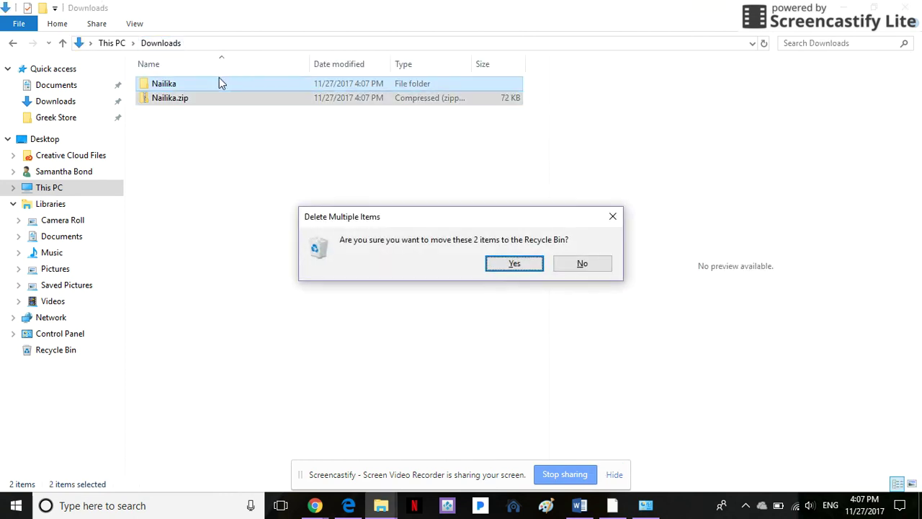
pyautogui.press('Return')
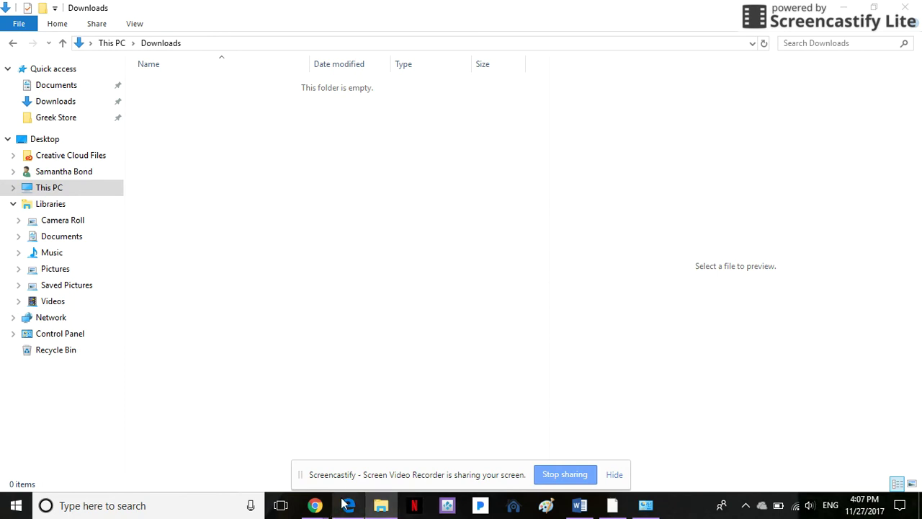
# Switch to Cricut Design Space in Chrome, recolour the Sweetheart text layer purple and deselect it
pyautogui.moveTo(315, 505)
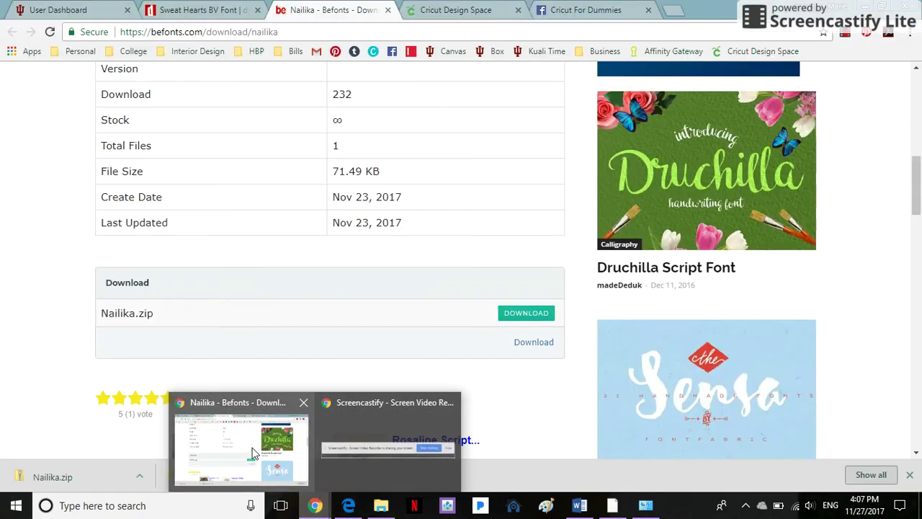
pyautogui.click(254, 453)
pyautogui.click(461, 9)
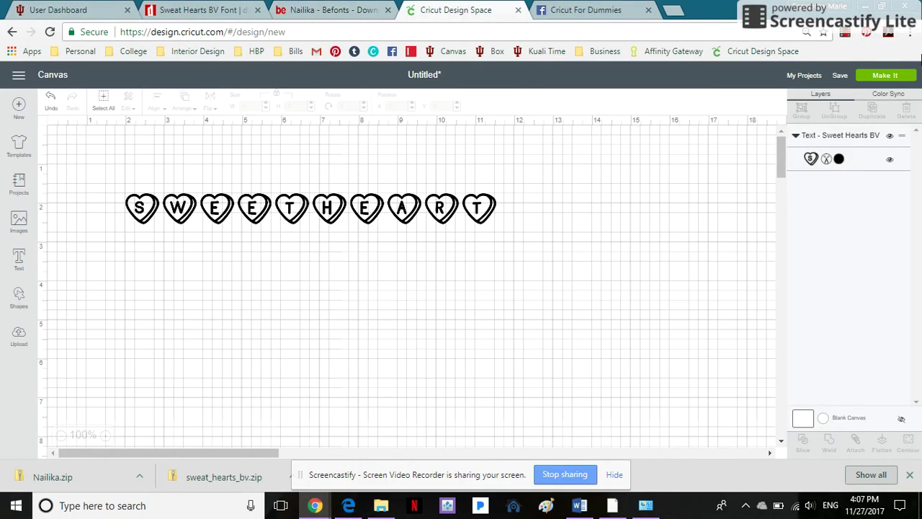
pyautogui.moveTo(542, 286); pyautogui.dragTo(167, 183)
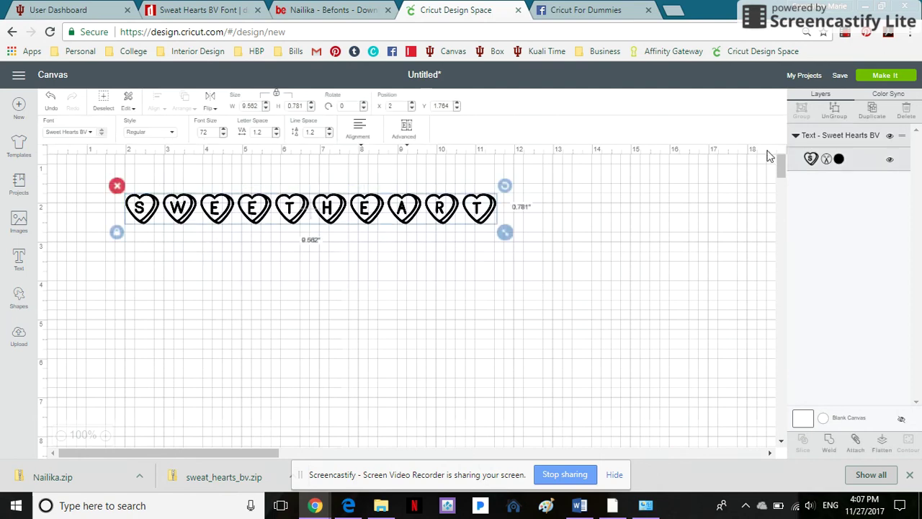
pyautogui.click(840, 160)
pyautogui.click(763, 226)
pyautogui.click(557, 232)
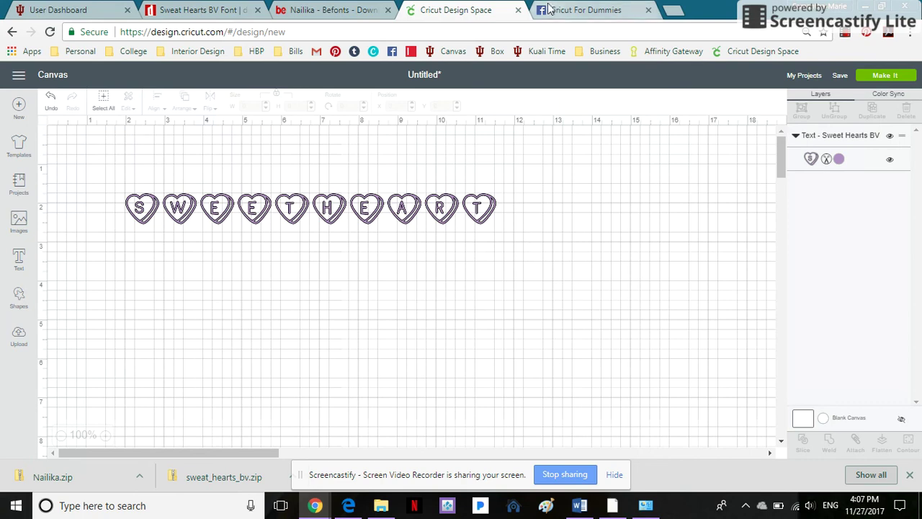